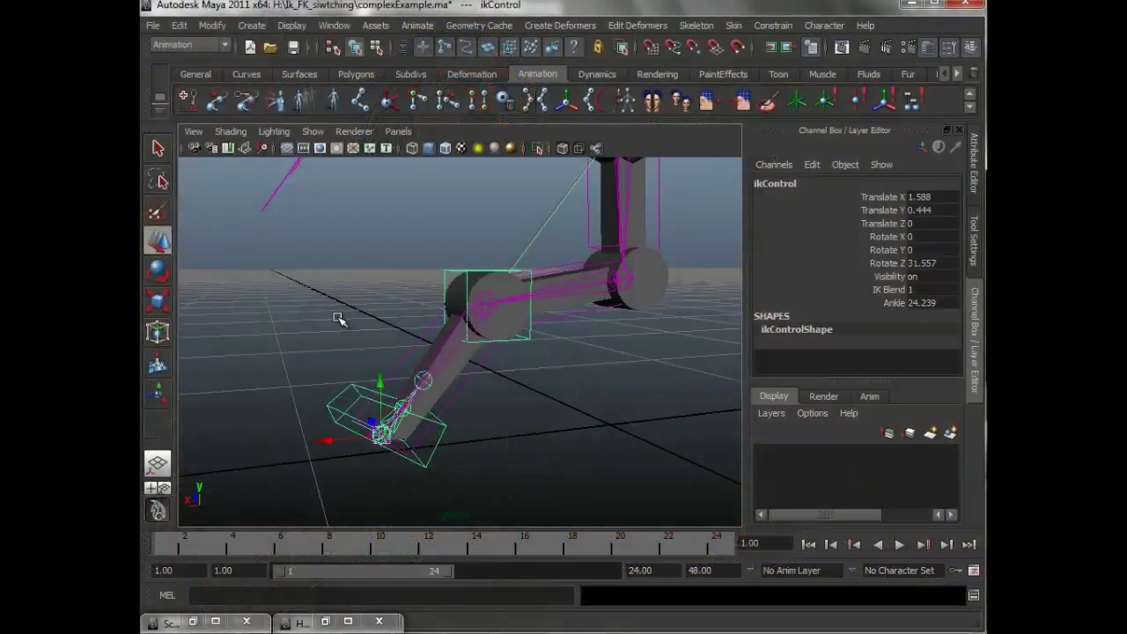
Inspect the leg rig from several angles, leaving ikControl's Ankle at 24.239
left_click_drag(338, 317, 382, 297, "alt")
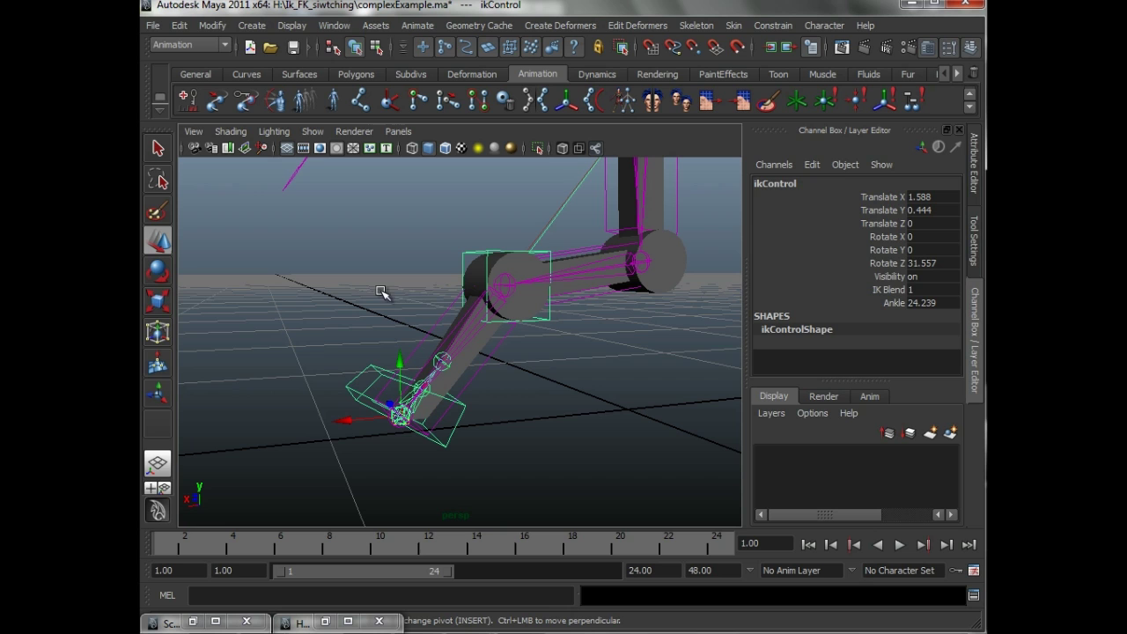
double_click(923, 304)
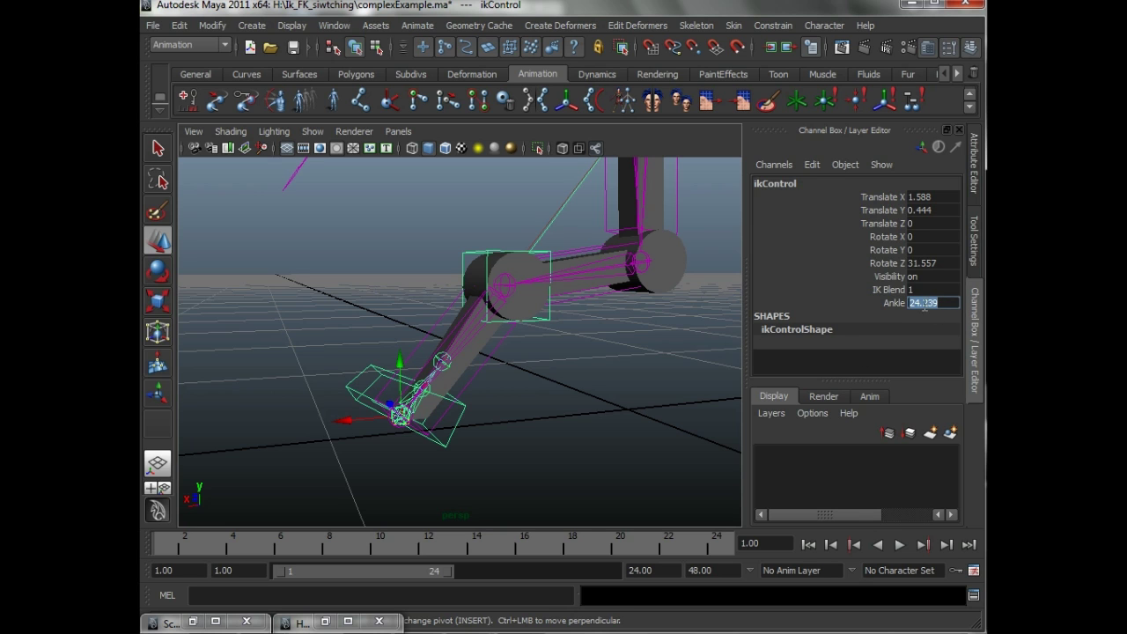
key("Return")
mouse_move(591, 380)
left_mouse_down("alt")
mouse_move(598, 390)
mouse_move(571, 372)
left_mouse_up("alt")
left_click_drag(523, 320, 509, 323, "alt")
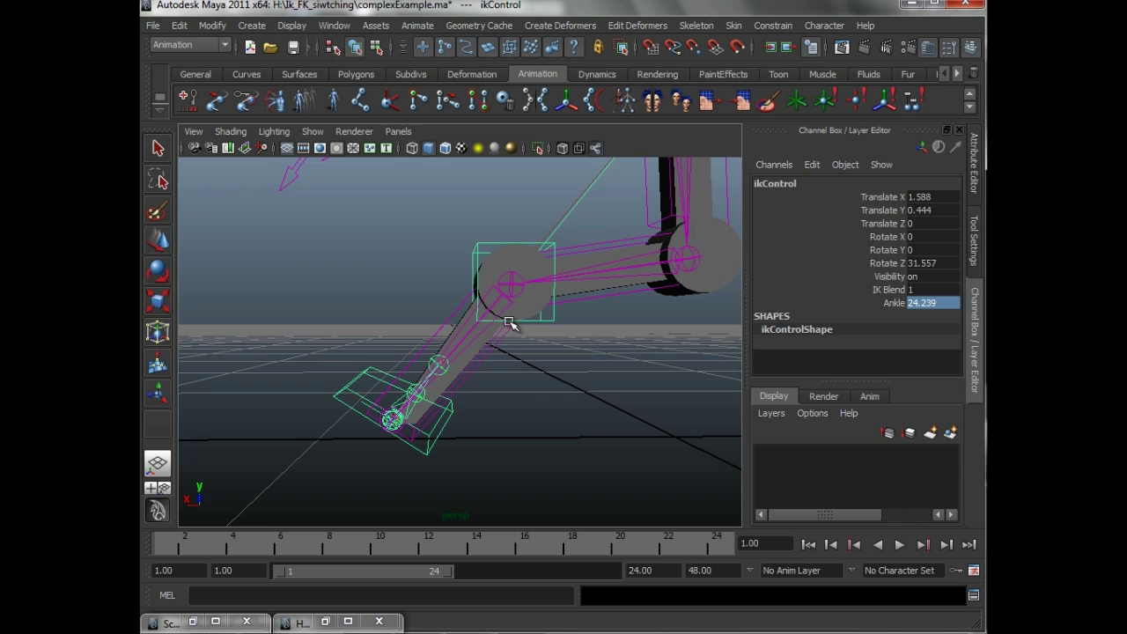
left_click_drag(358, 373, 577, 311, "alt")
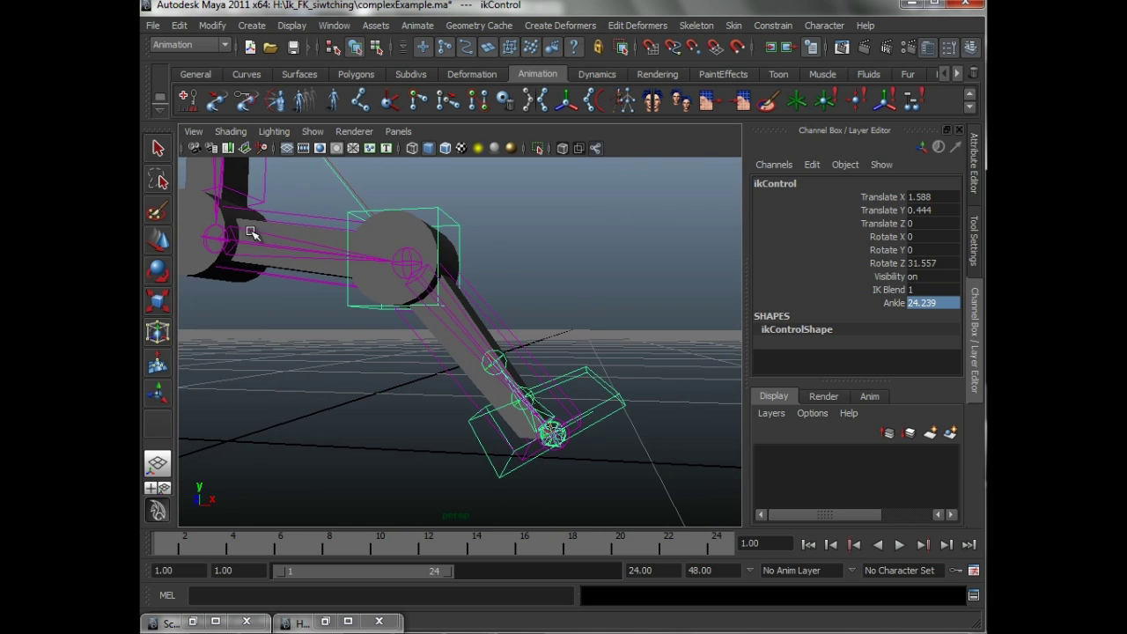
Move the IK foot control further along X after undoing a trial Z rotation
key("e")
left_click_drag(443, 352, 540, 390, "alt")
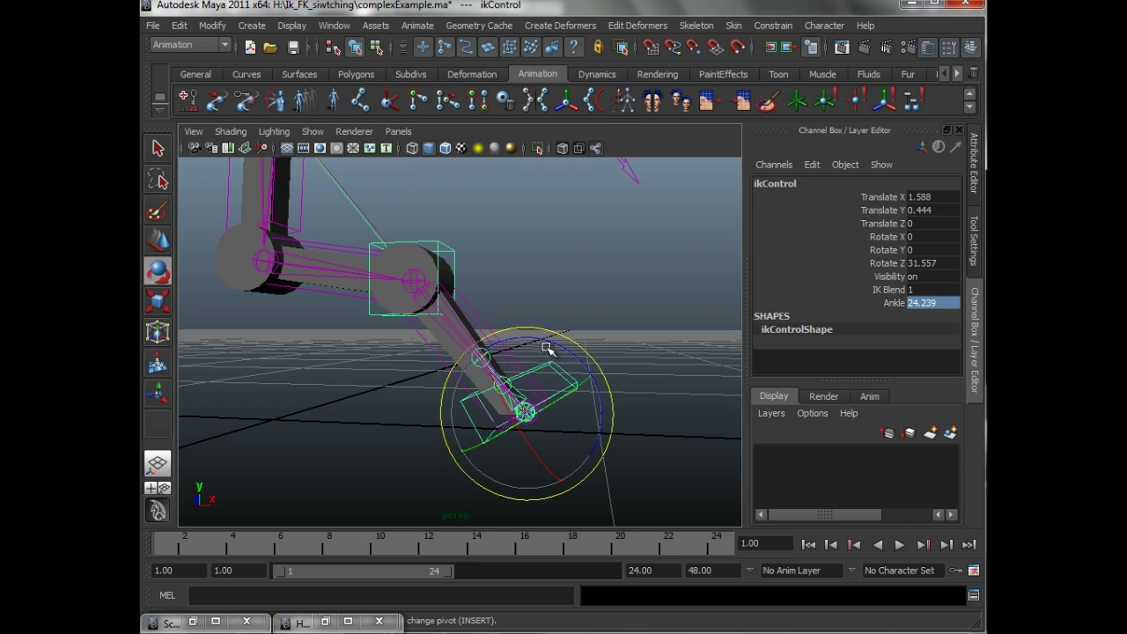
left_click_drag(547, 348, 573, 360)
key("ctrl+z")
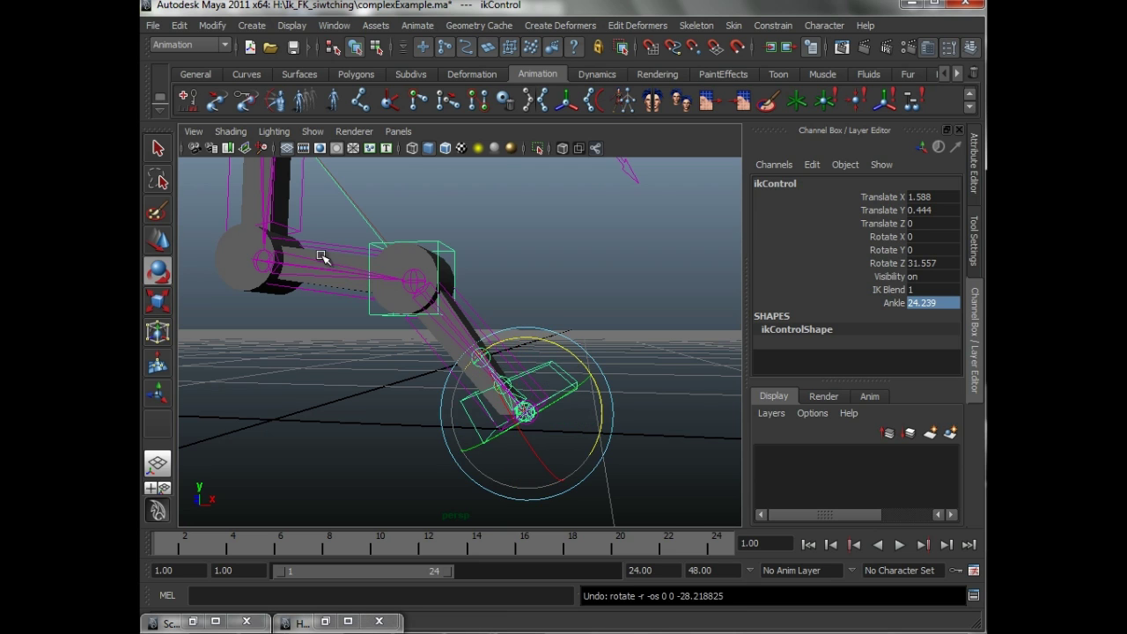
left_click(160, 242)
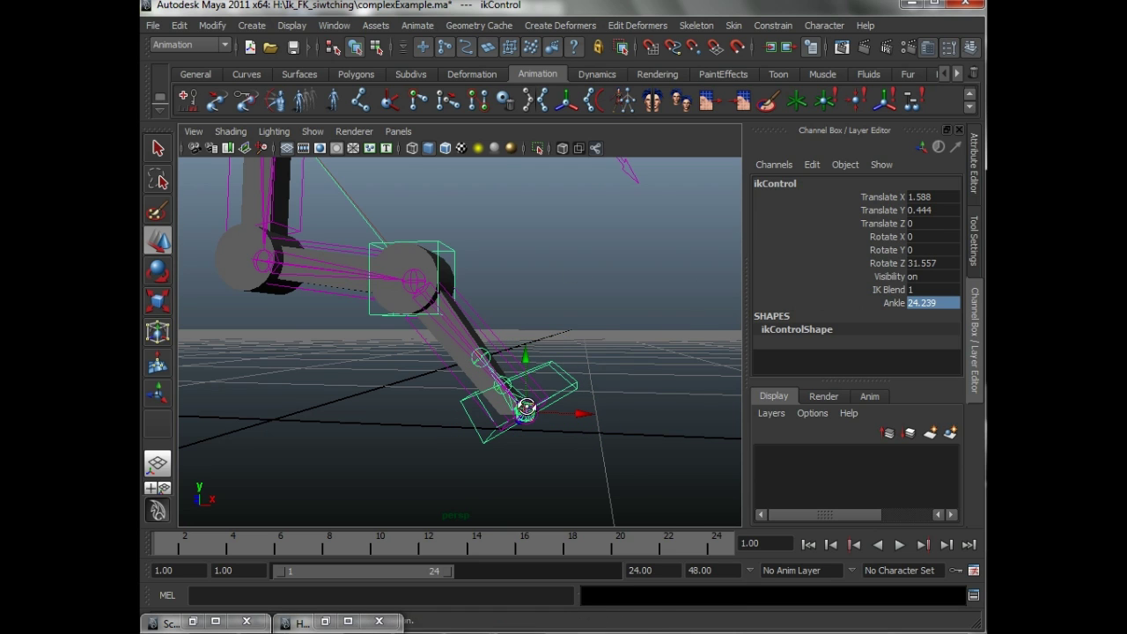
left_click_drag(525, 406, 557, 417)
Zero the foot control's Rotate Y and Rotate Z values
left_click_drag(915, 264, 898, 254)
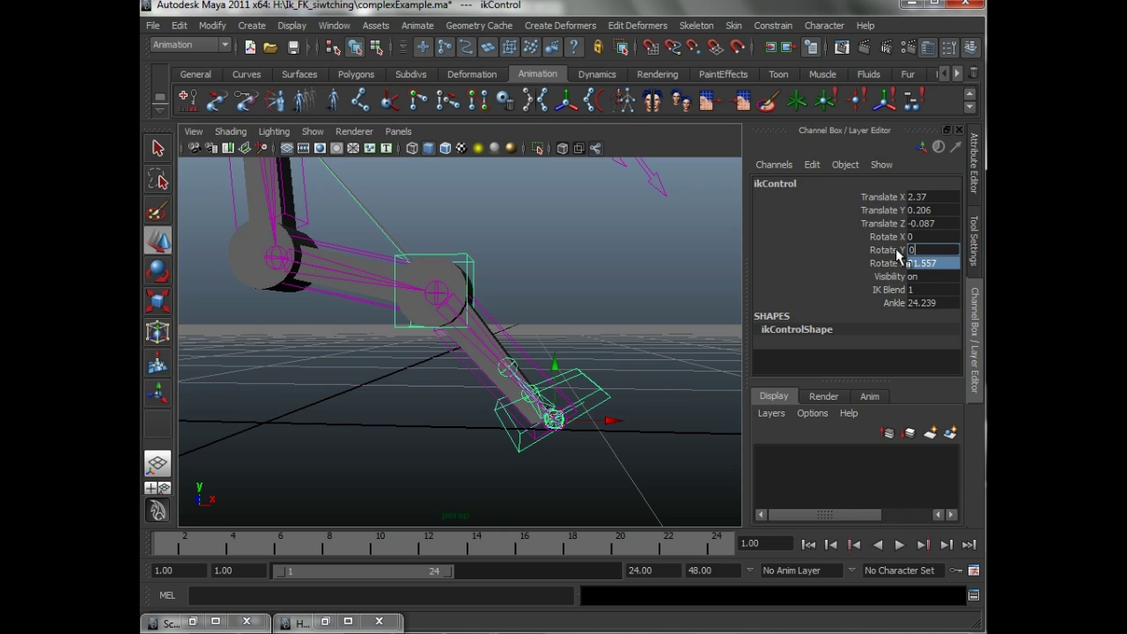
key("Return")
left_click_drag(503, 327, 493, 298, "alt")
left_click(883, 303)
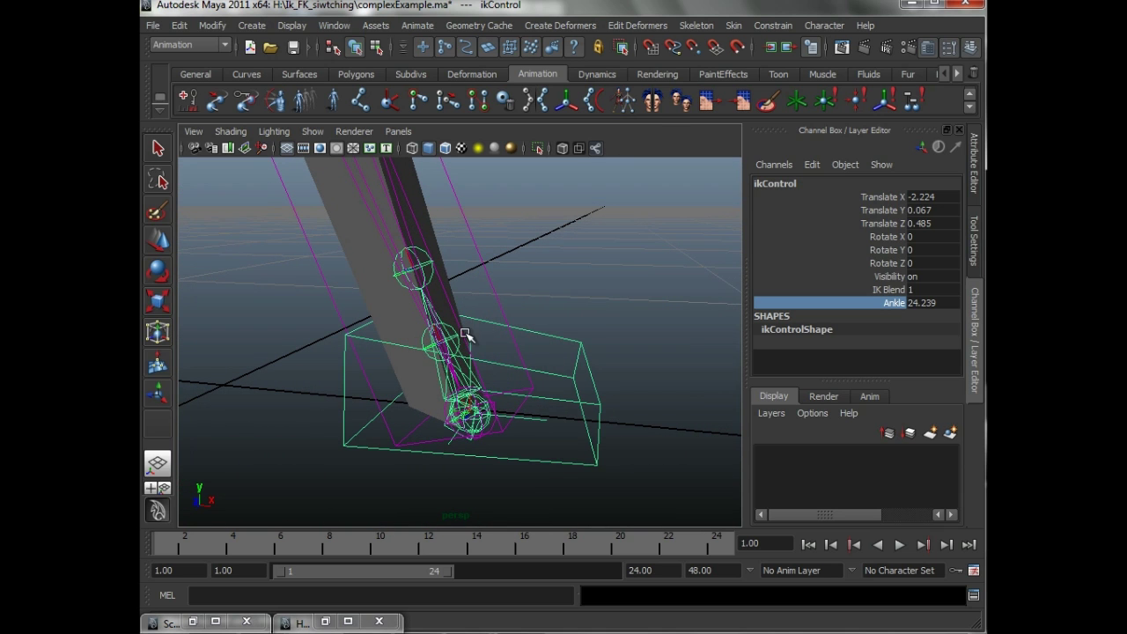
Close the Hypergraph window and restore the Script Editor with the MEL script
left_click(326, 623)
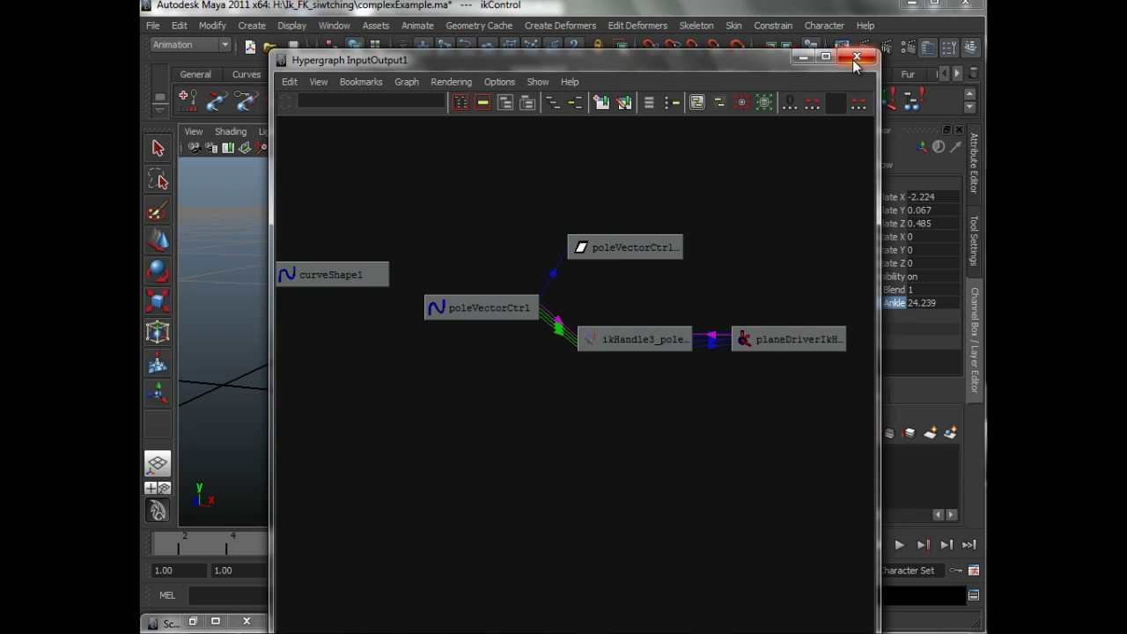
left_click(854, 58)
left_click(193, 621)
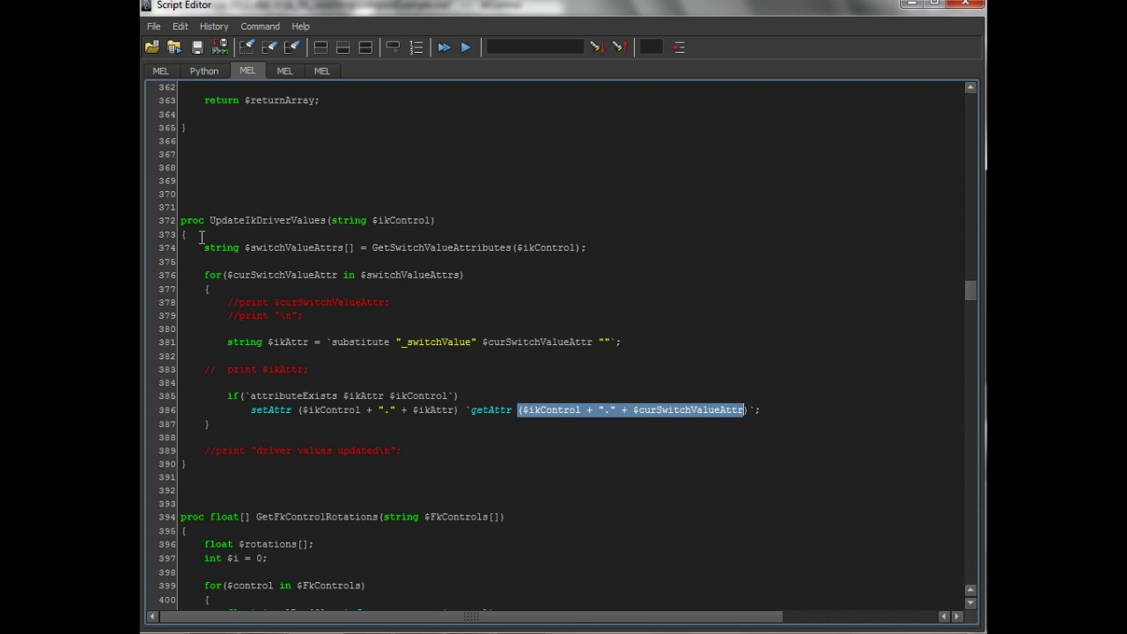
Highlight UpdateIkDriverValues' $ikControl argument and GetSwitchValueAttributes call, then scroll up to that proc
left_click_drag(200, 473, 152, 216)
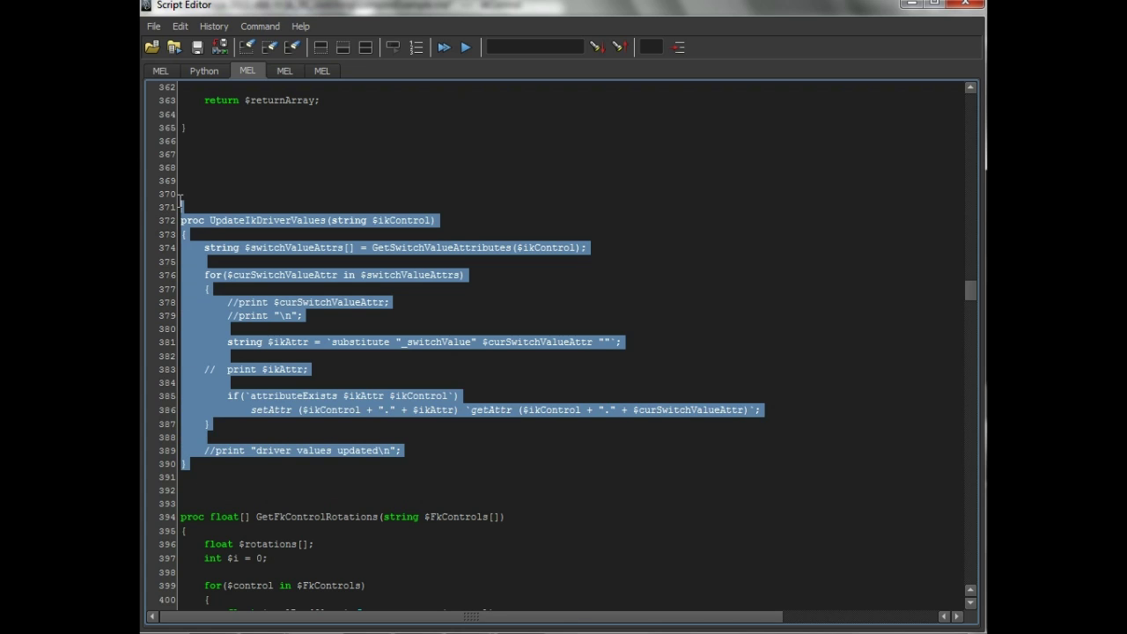
left_click(325, 180)
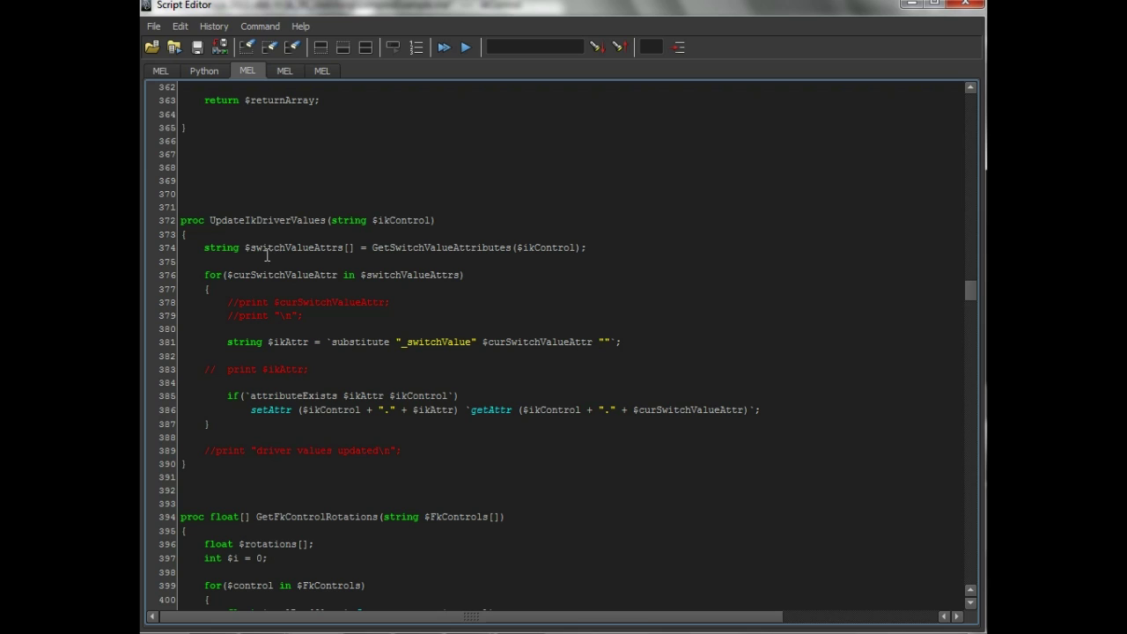
left_click_drag(334, 220, 421, 219)
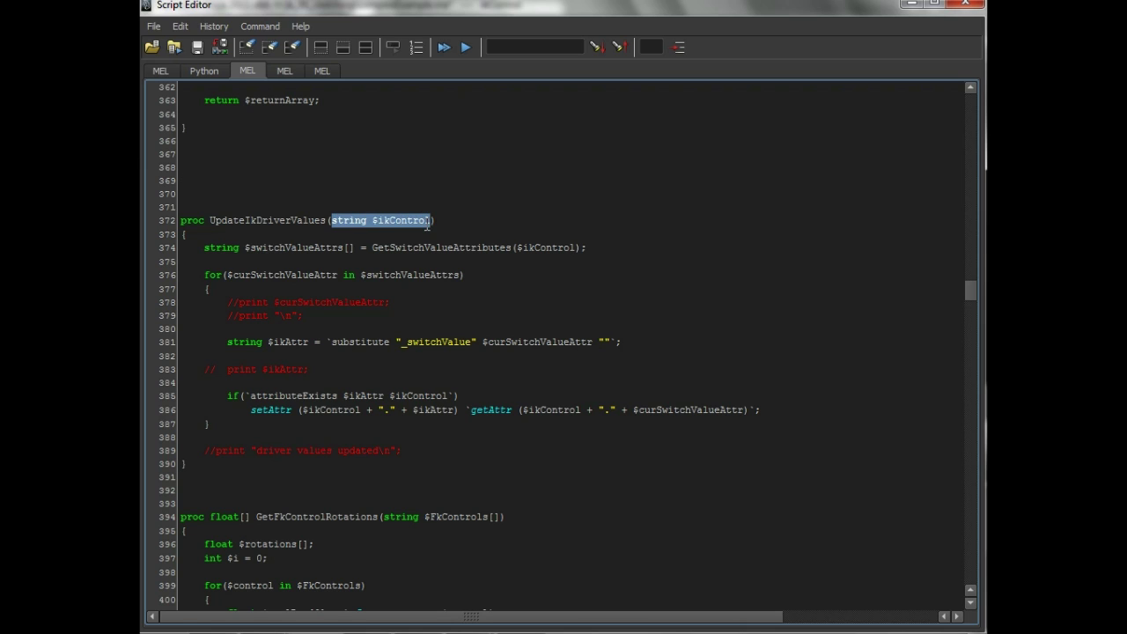
left_click_drag(371, 247, 515, 248)
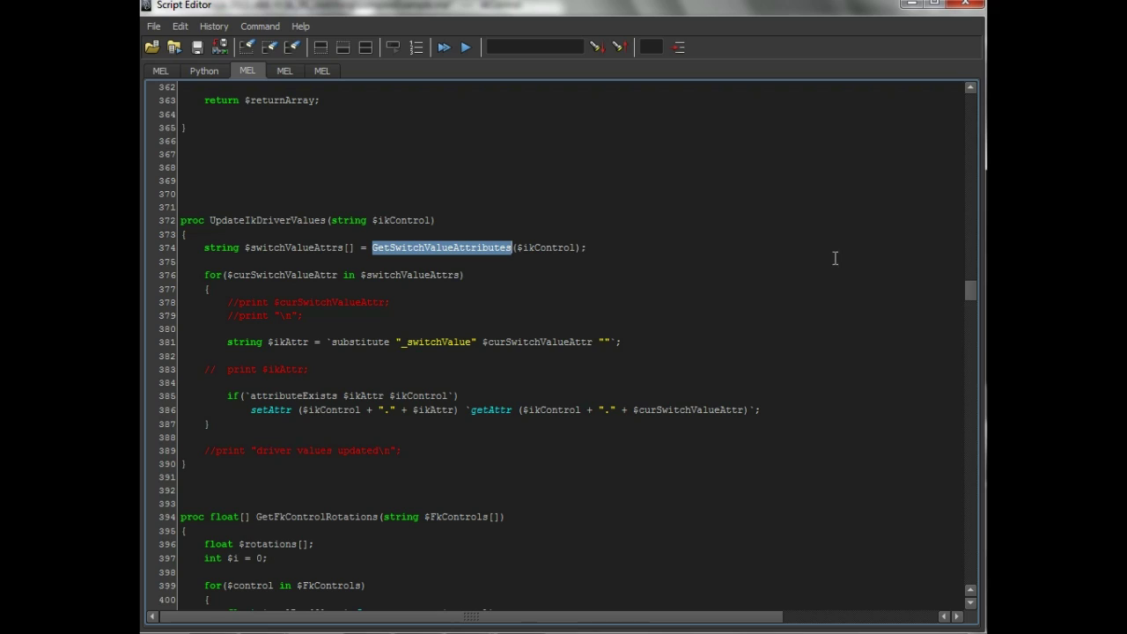
mouse_move(964, 294)
left_mouse_down()
mouse_move(970, 111)
mouse_move(965, 226)
mouse_move(948, 282)
left_mouse_up()
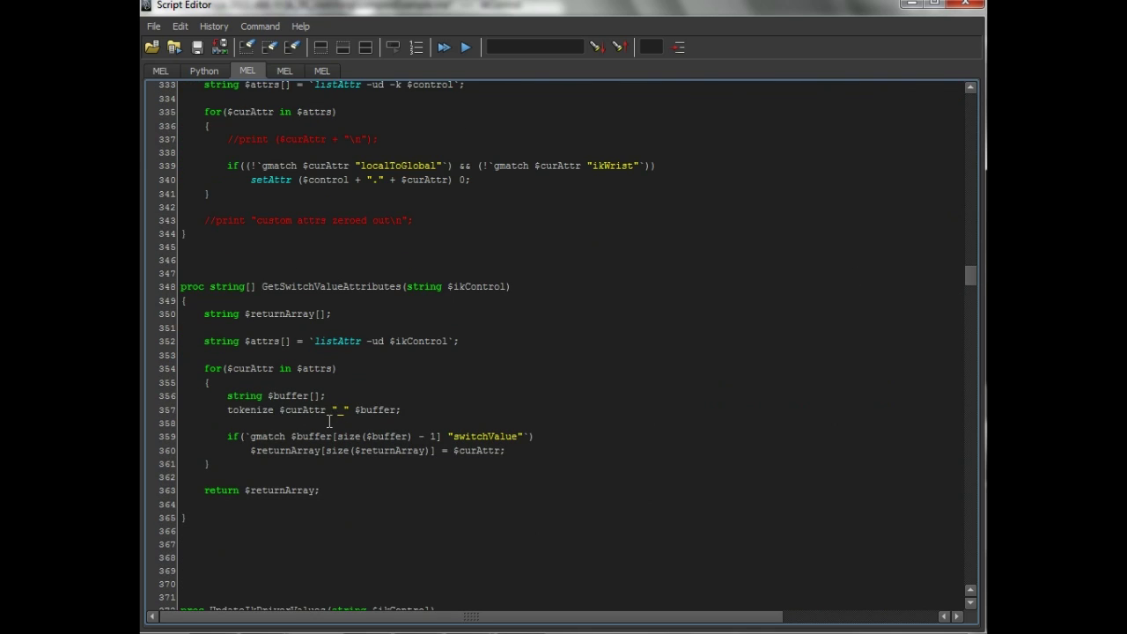
left_click_drag(187, 517, 181, 273)
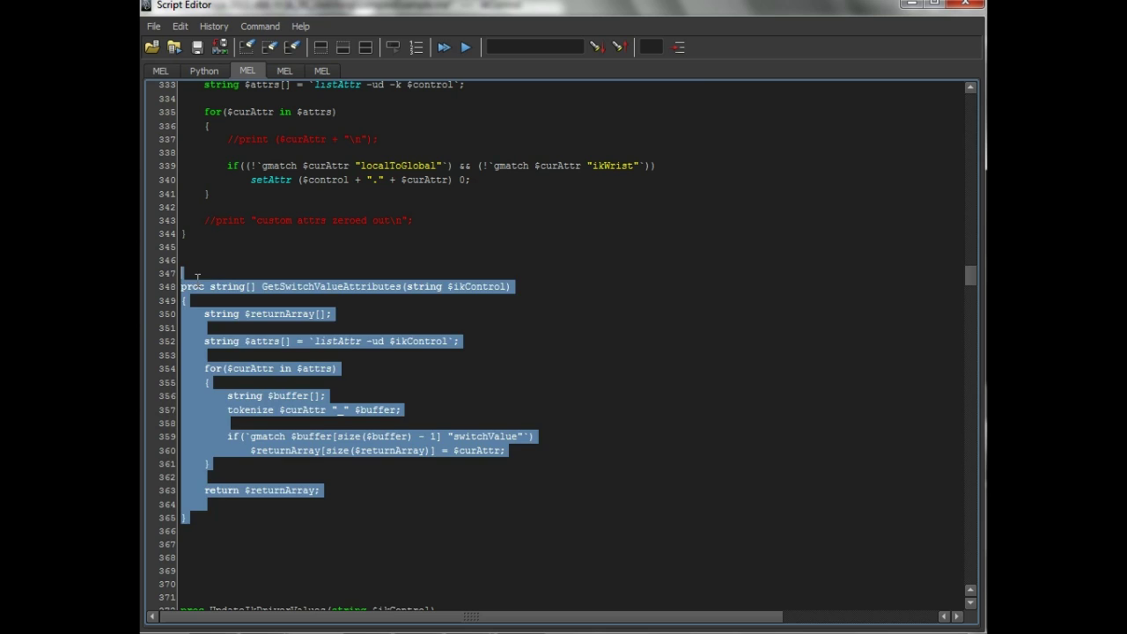
left_click(224, 278)
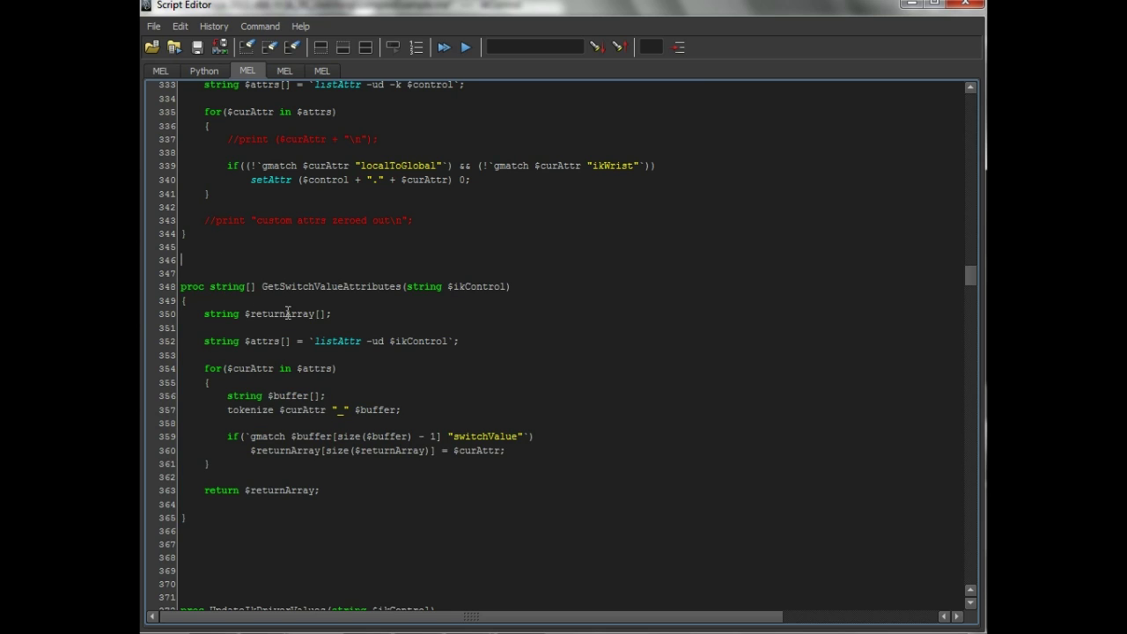
left_click_drag(262, 284, 511, 285)
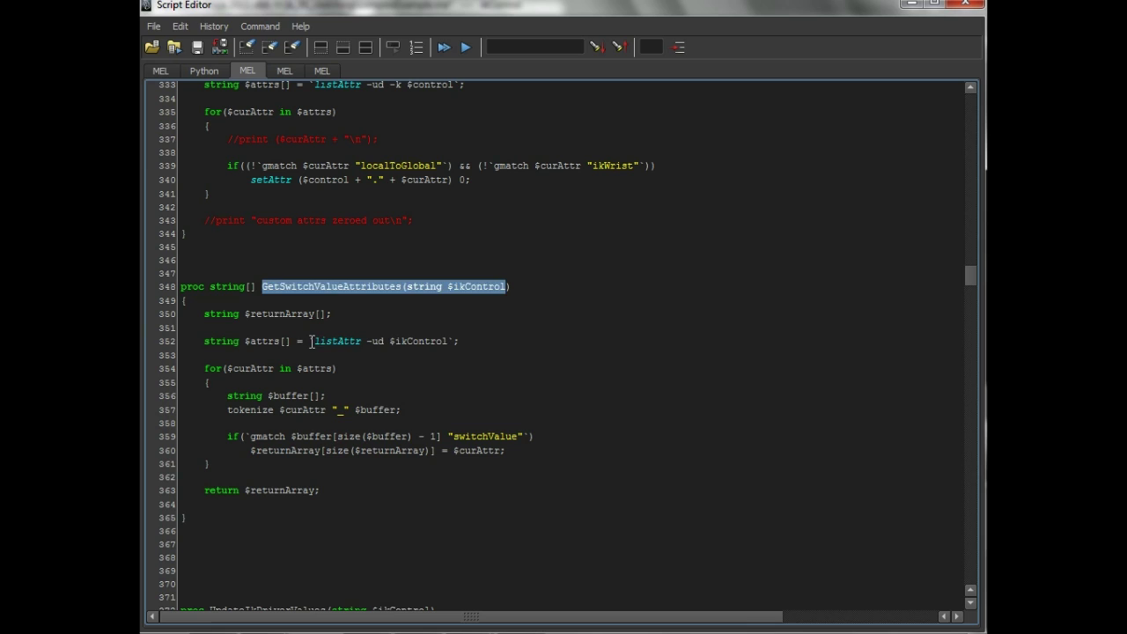
left_click_drag(311, 341, 445, 341)
left_click(453, 341)
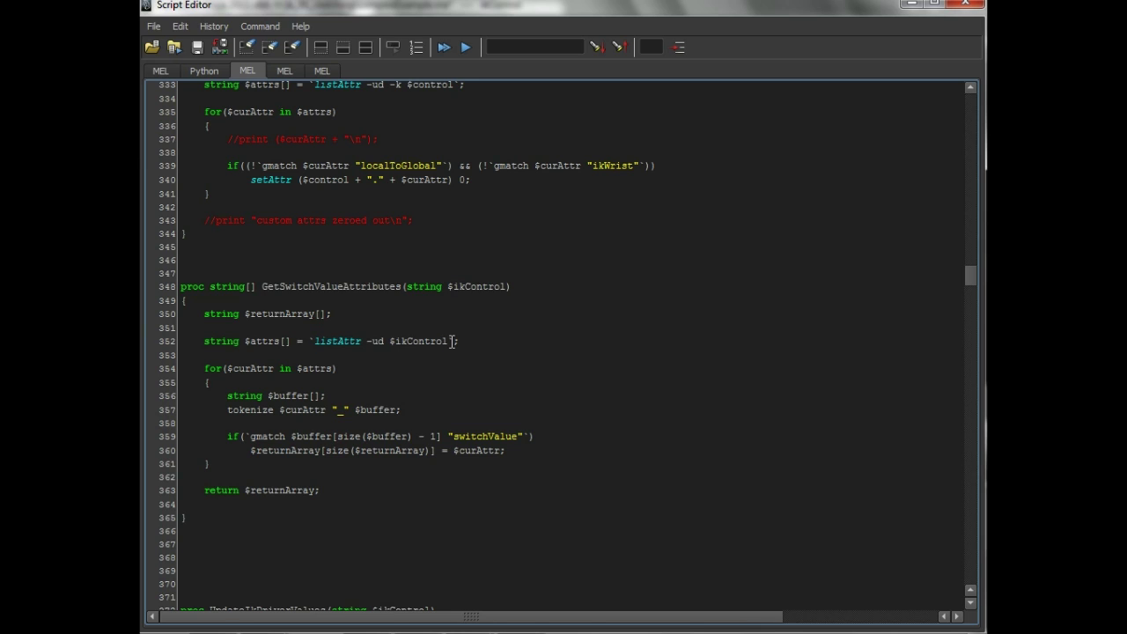
left_click_drag(453, 438, 521, 434)
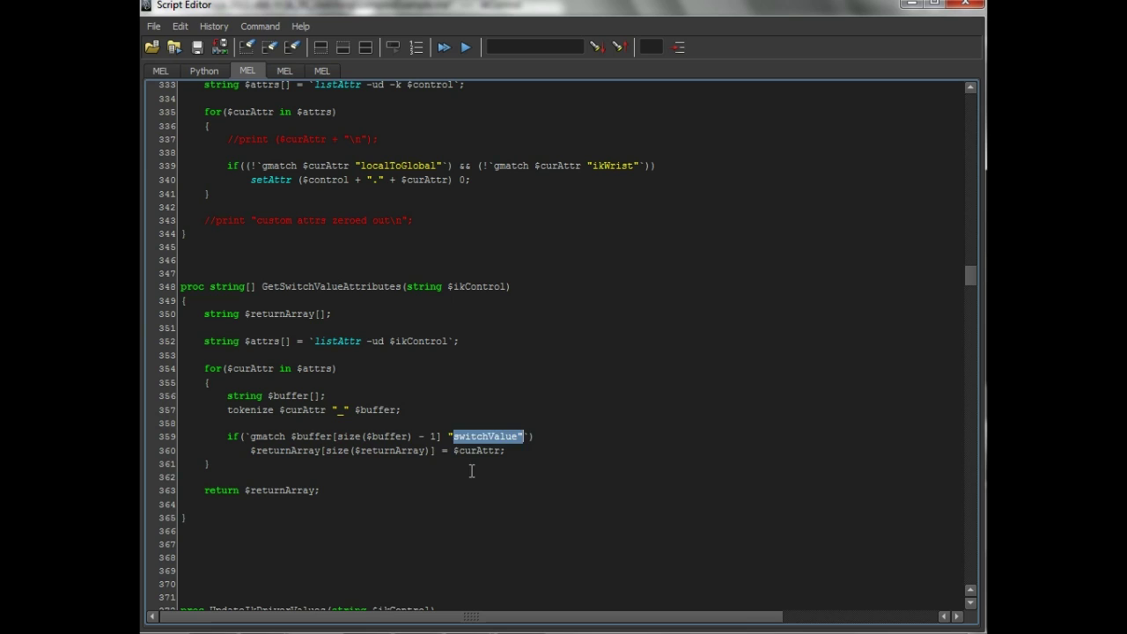
left_click(450, 454)
left_click_drag(455, 434, 515, 437)
left_click_drag(971, 281, 971, 287)
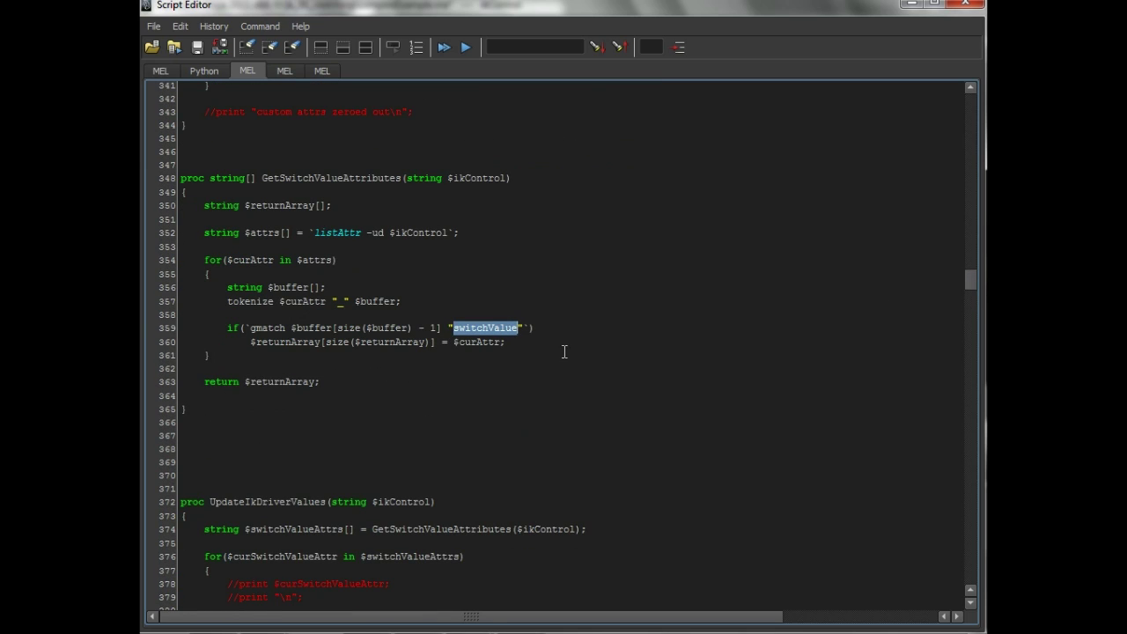
left_click(495, 355)
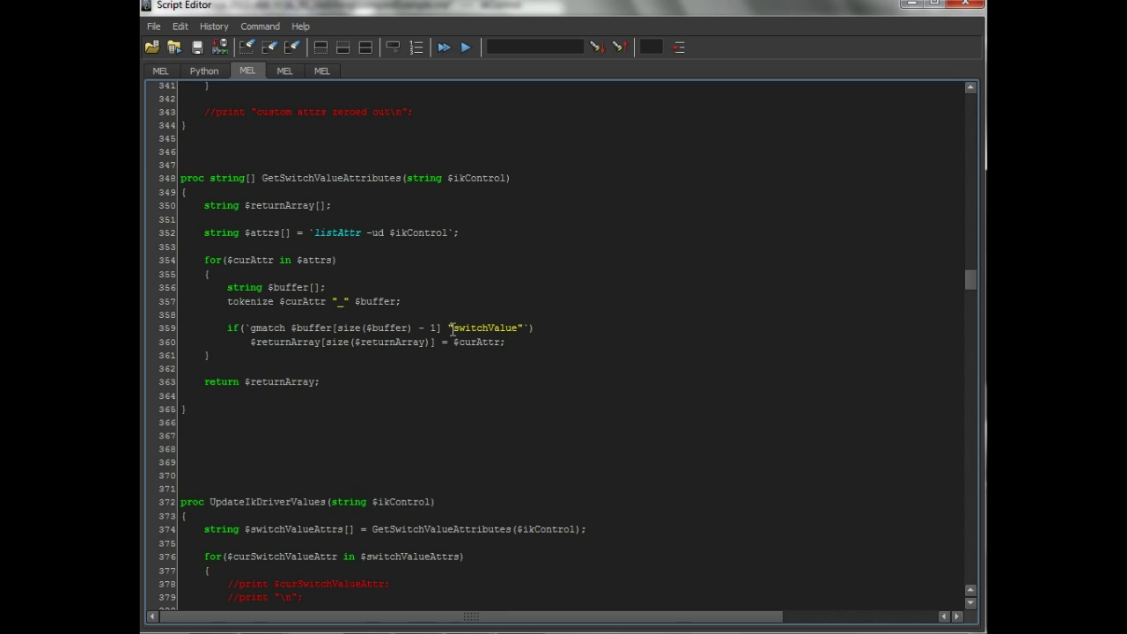
left_click_drag(451, 328, 520, 328)
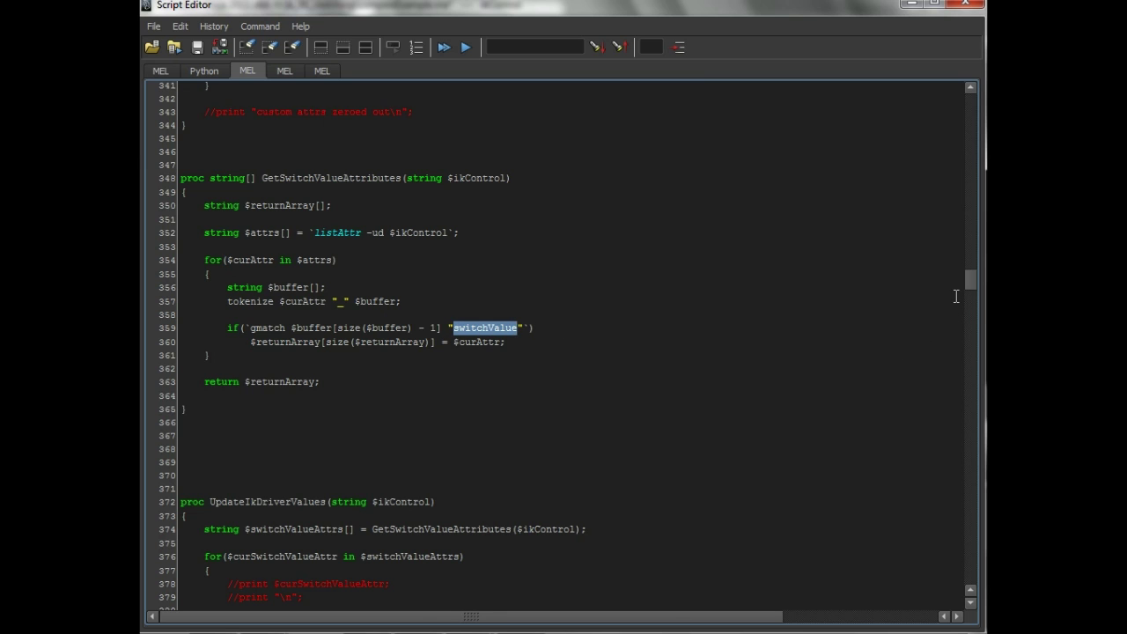
left_click_drag(969, 286, 908, 293)
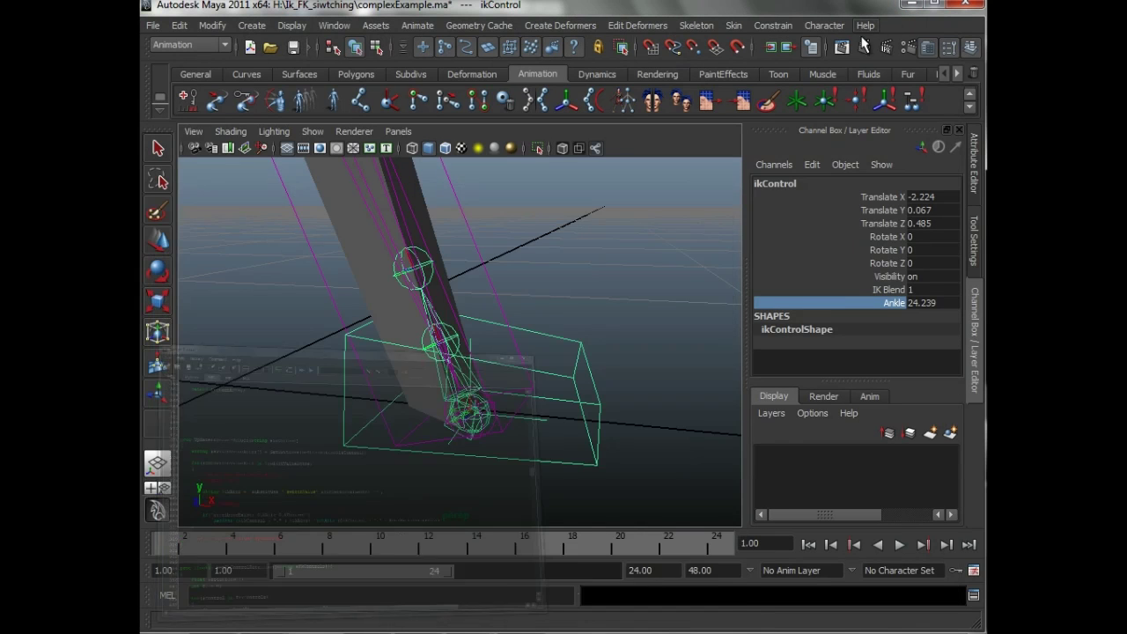
Minimize the Script Editor and open the Attribute Editor, expanding the shape's Extra Attributes
left_click(912, 3)
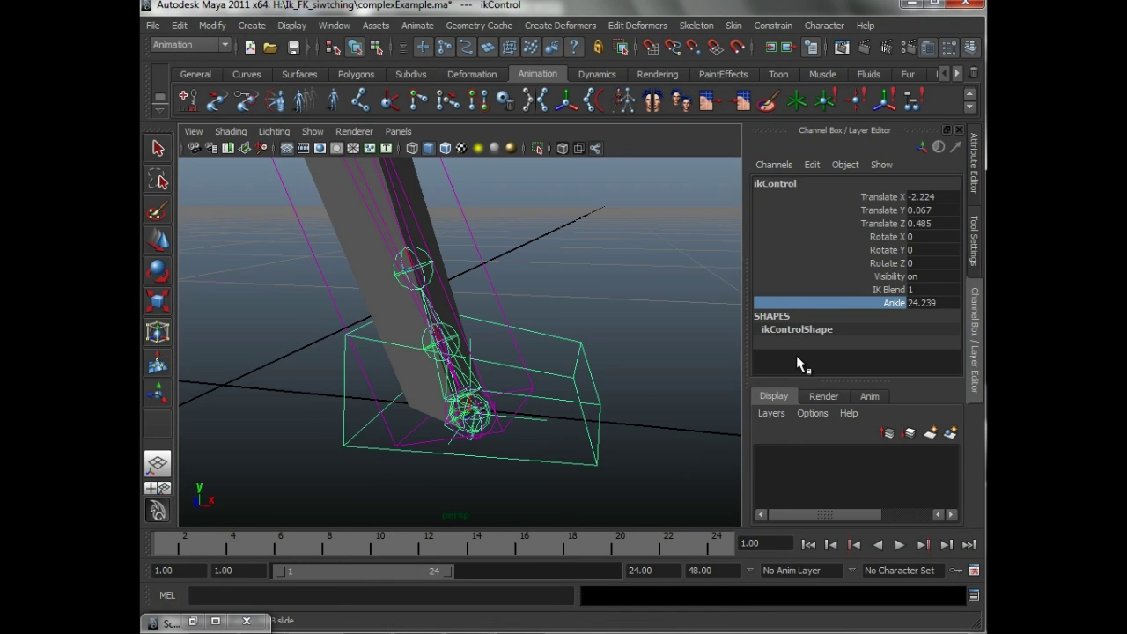
left_click(598, 352)
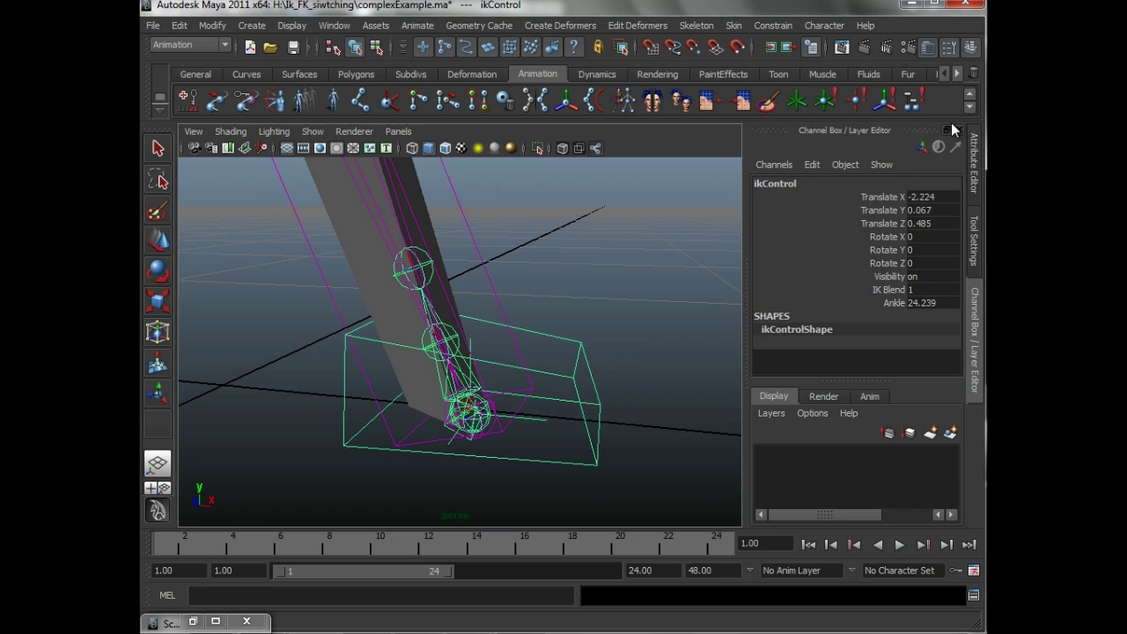
left_click(974, 161)
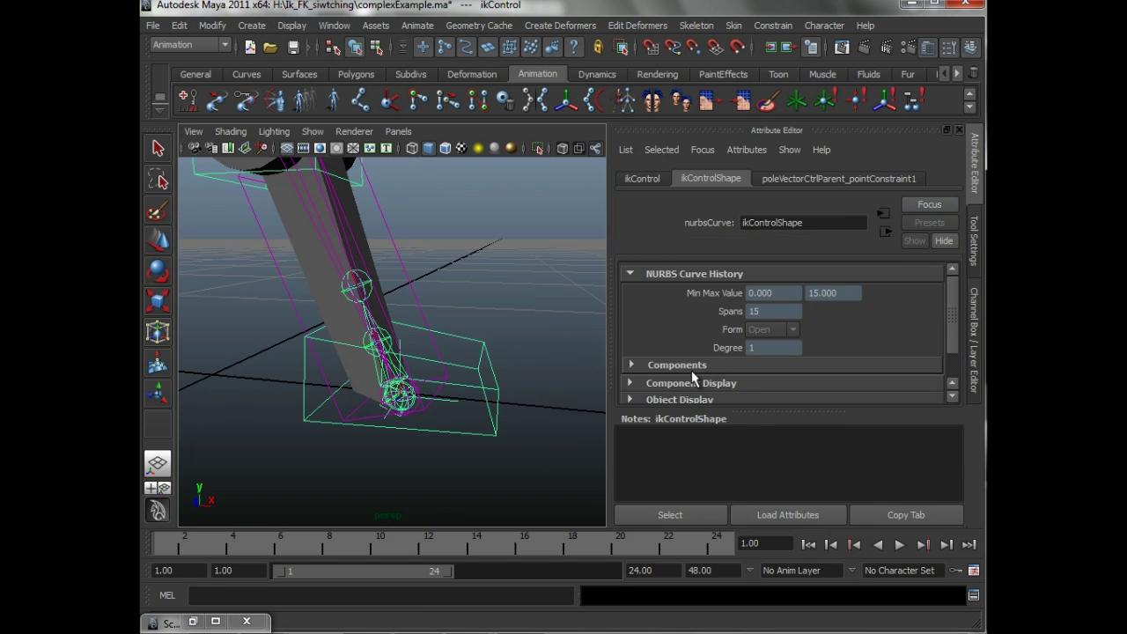
scroll(954, 342, "down", 2)
left_click(629, 393)
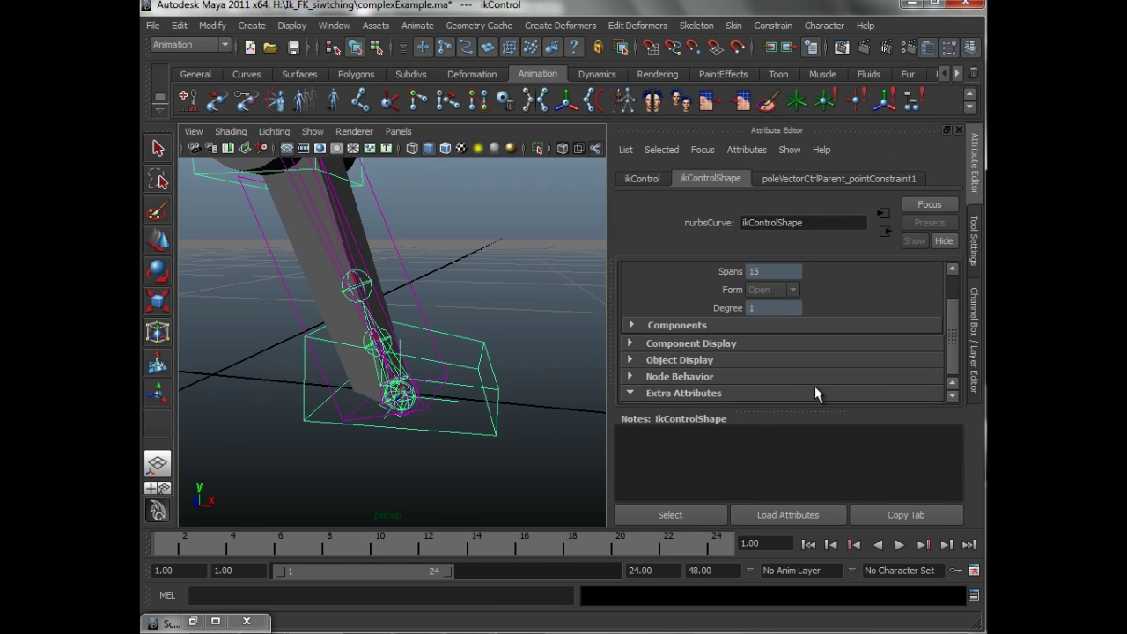
scroll(960, 352, "down", 1)
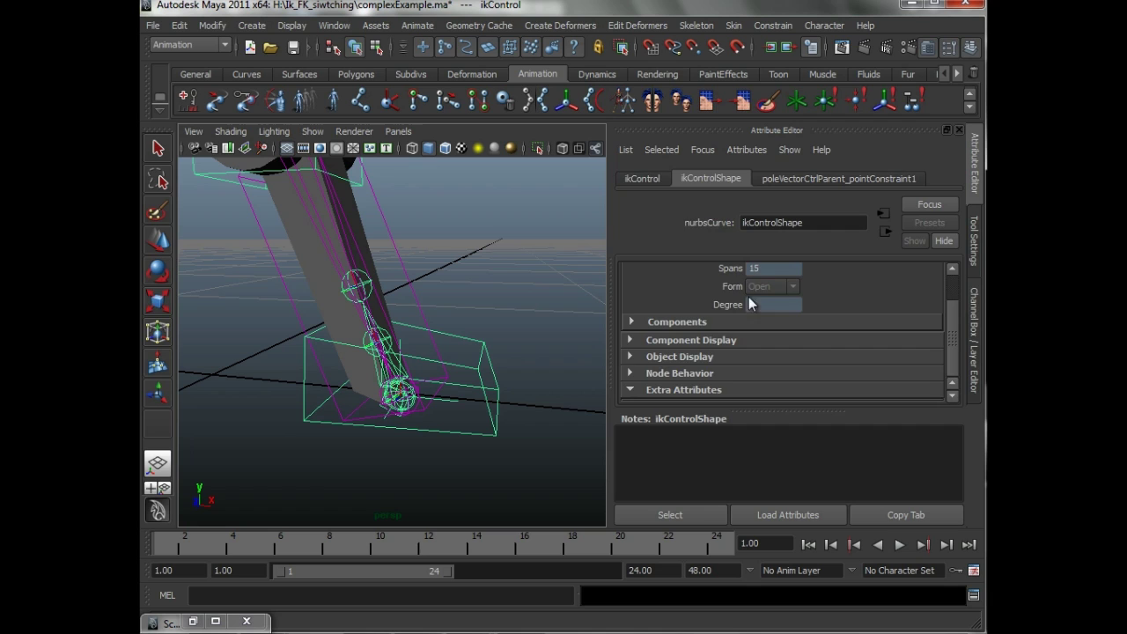
Expand ikControl's Extra Attributes and enlarge the panel to compare Ankle and Ankle Switch Value (24.239)
left_click(643, 179)
scroll(949, 313, "down", 3)
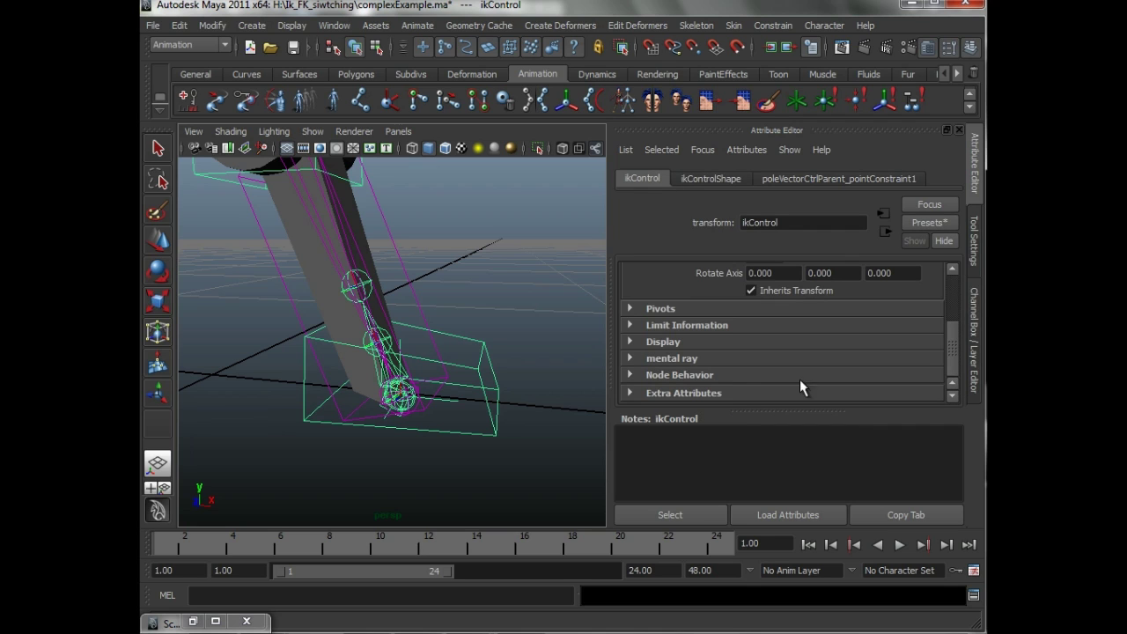
left_click(630, 392)
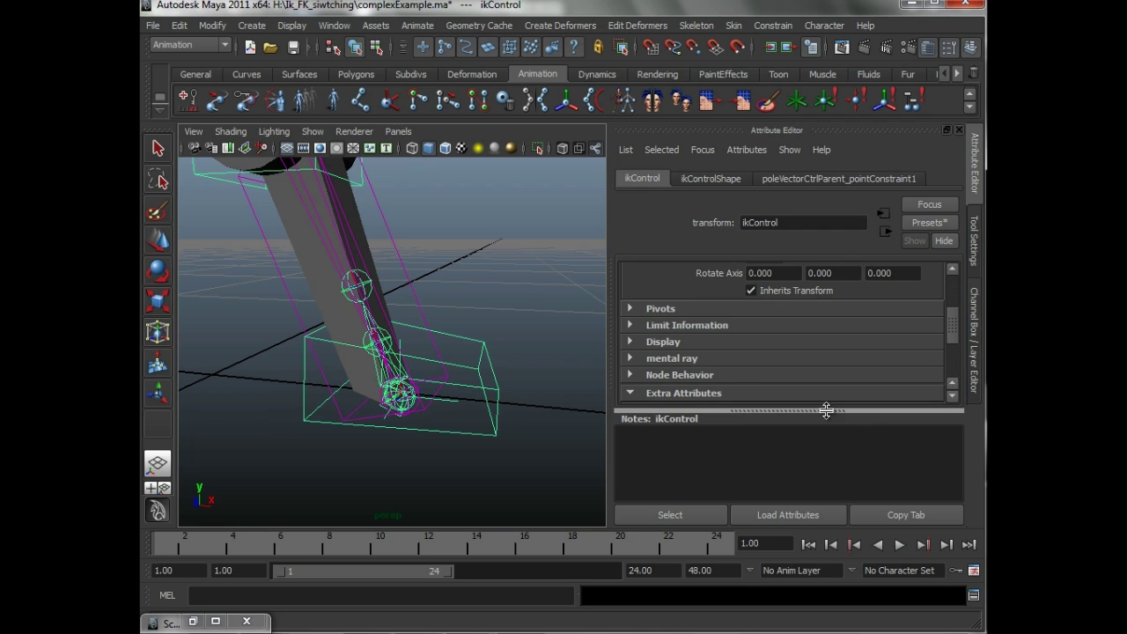
left_click_drag(830, 408, 830, 475)
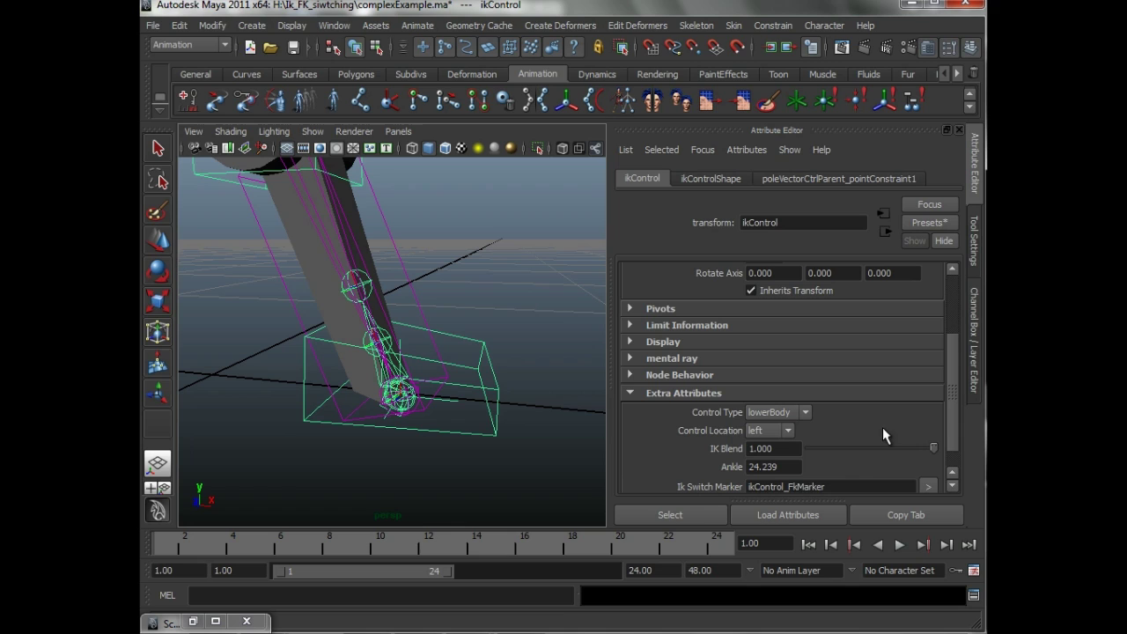
scroll(940, 397, "down", 1)
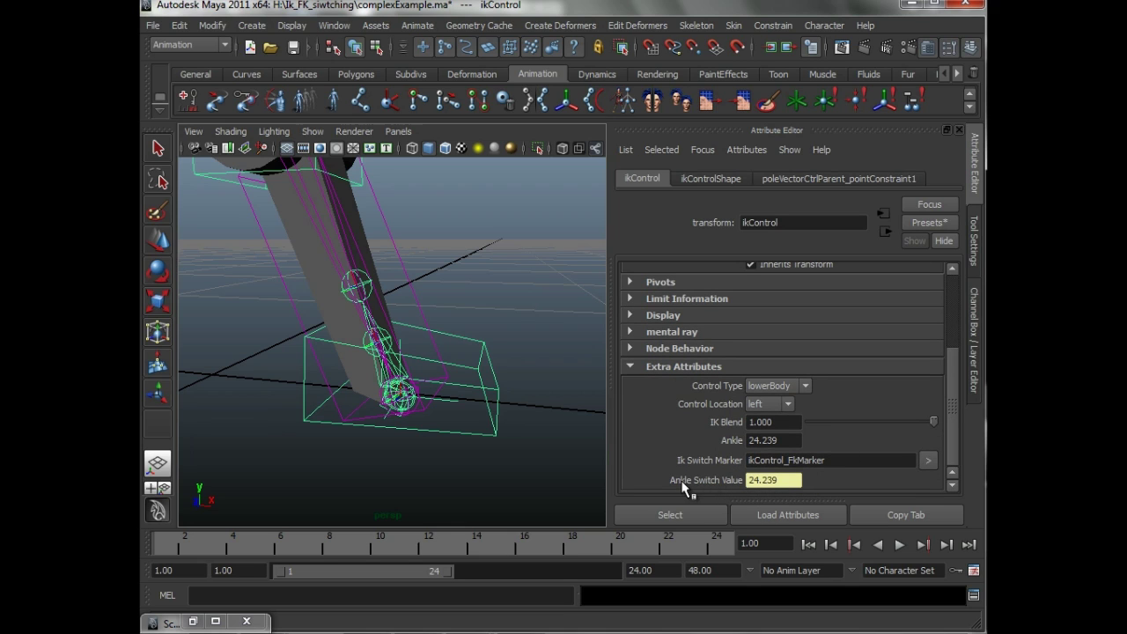
left_click_drag(777, 442, 735, 434)
left_click(775, 440)
Run getAttr ikControl.ankle_switchValue on the MEL command line, returning 24.238922
left_click(381, 597)
type("getAttr ikControl.")
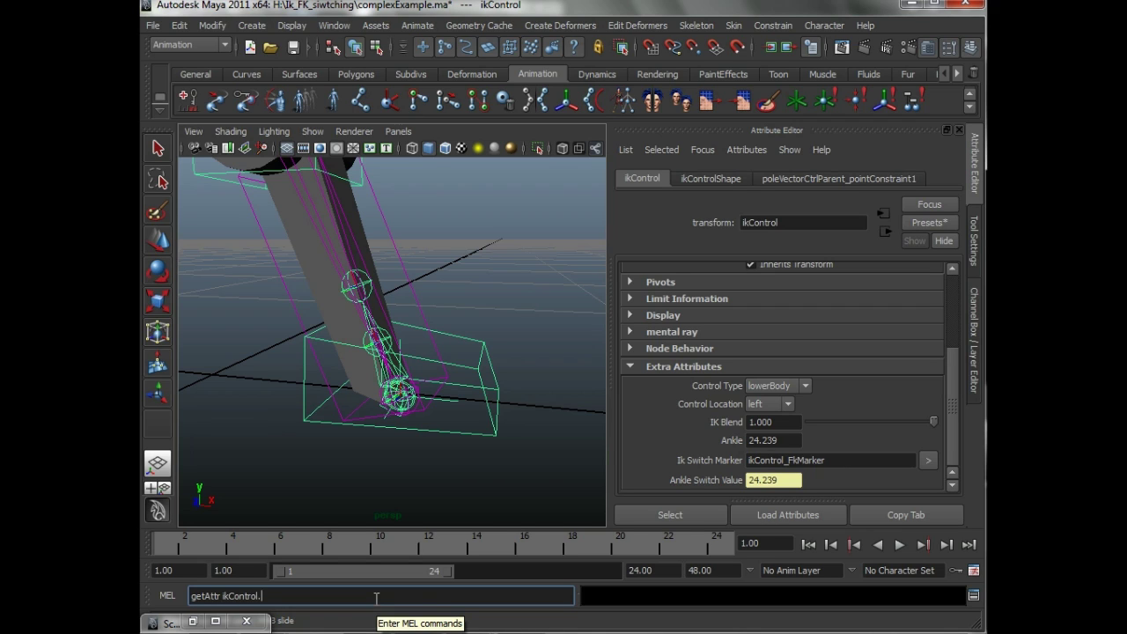
type("_switchValue\"")
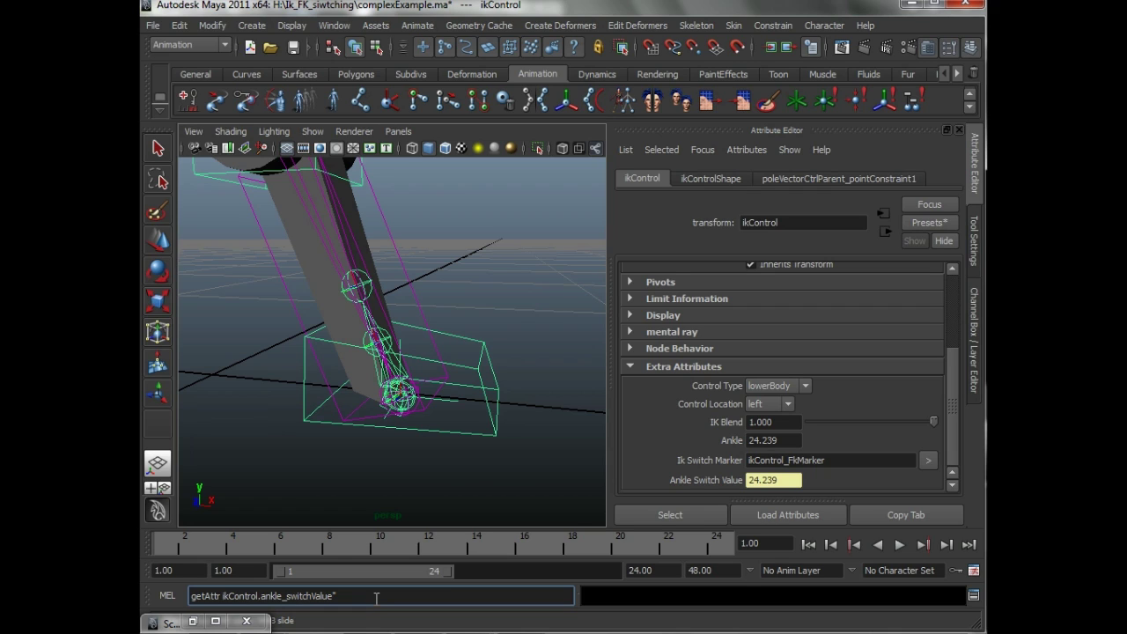
key("Return")
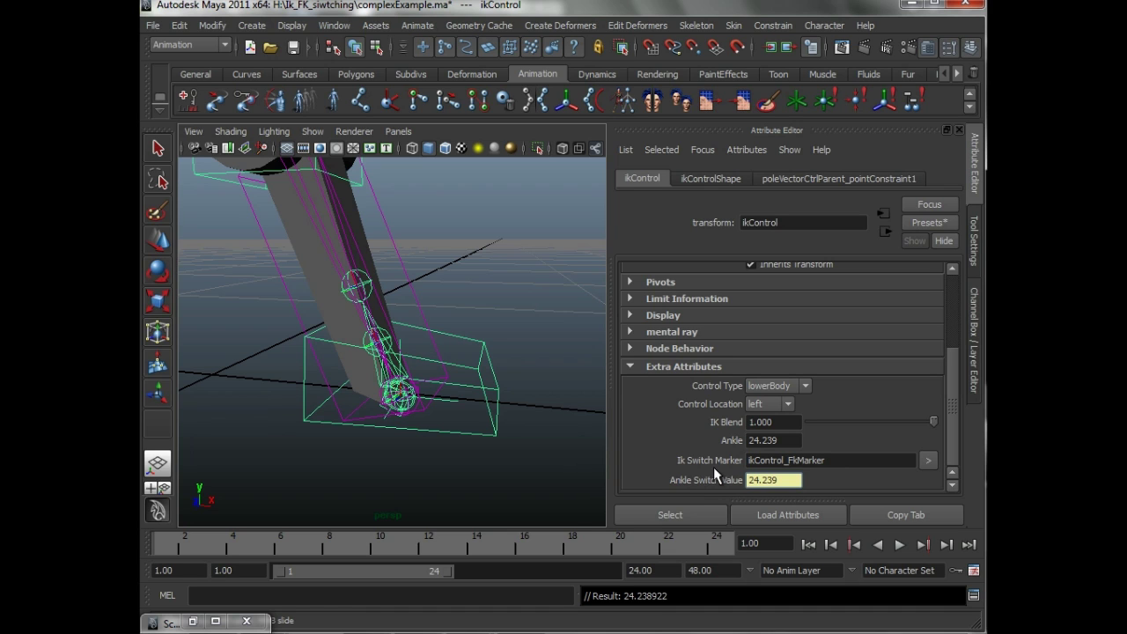
Review the $switchValueAttrs[] array in UpdateIkDriverValues, then minimize the Script Editor
left_click(170, 622)
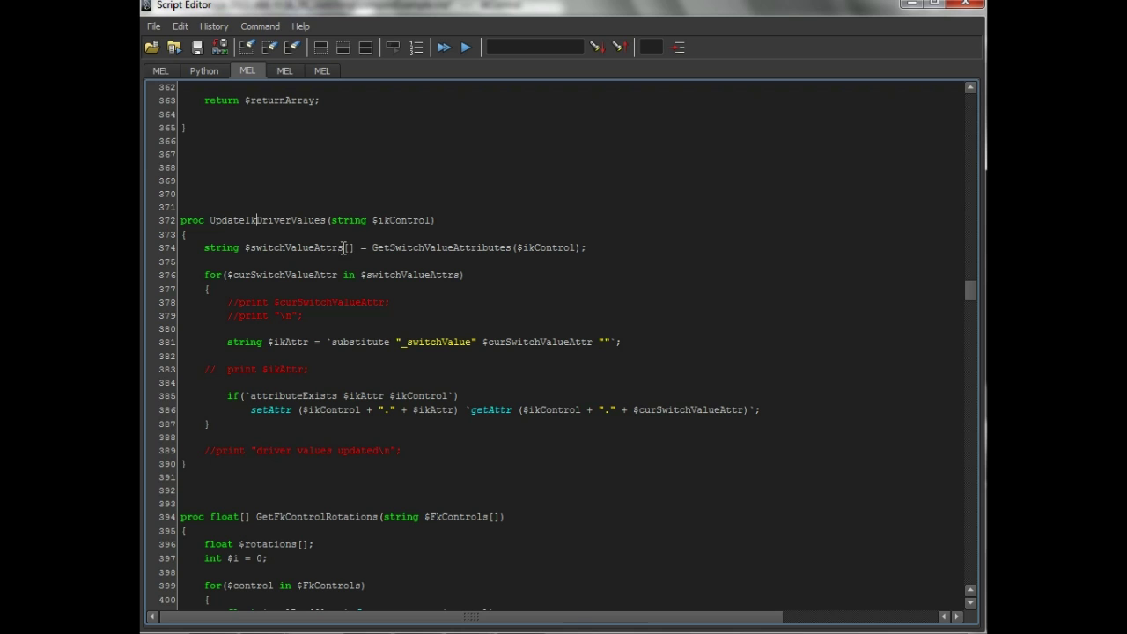
left_click_drag(353, 247, 245, 247)
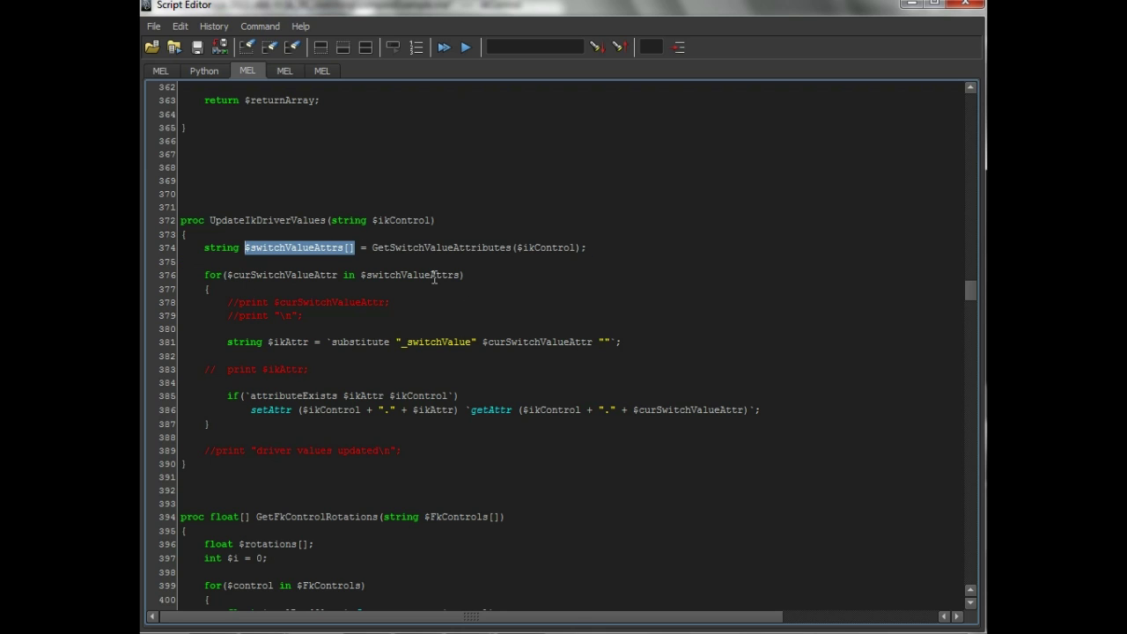
left_click(911, 4)
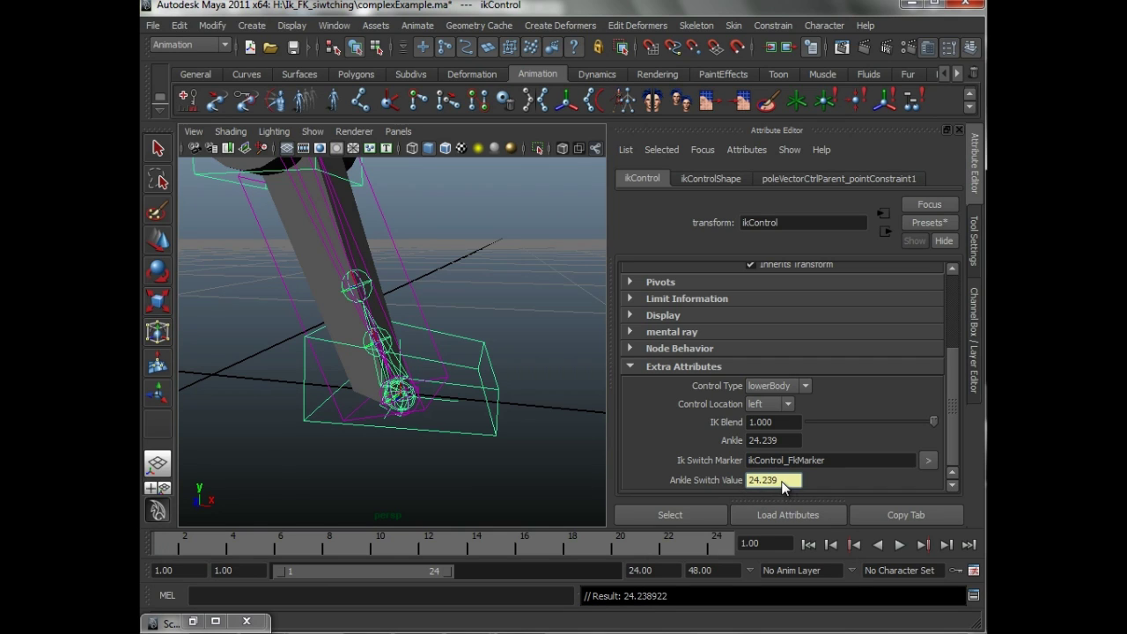
Compare the Ankle and Ankle Switch Value fields and orbit to view the whole leg rig
double_click(749, 482)
left_click_drag(782, 438, 755, 431)
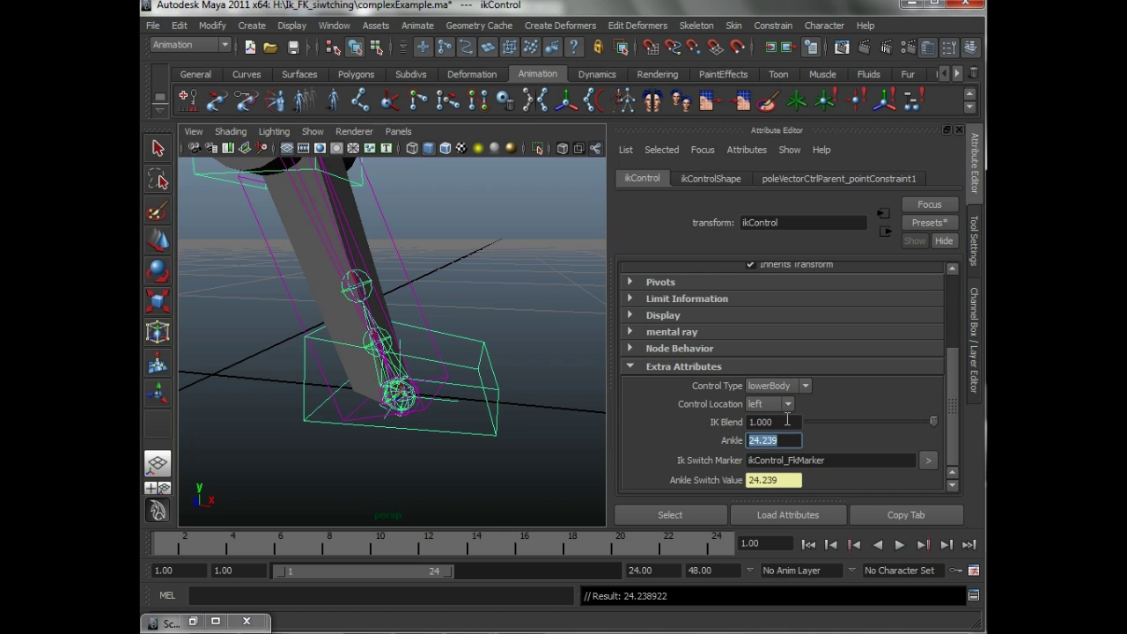
left_click_drag(489, 414, 515, 413, "alt")
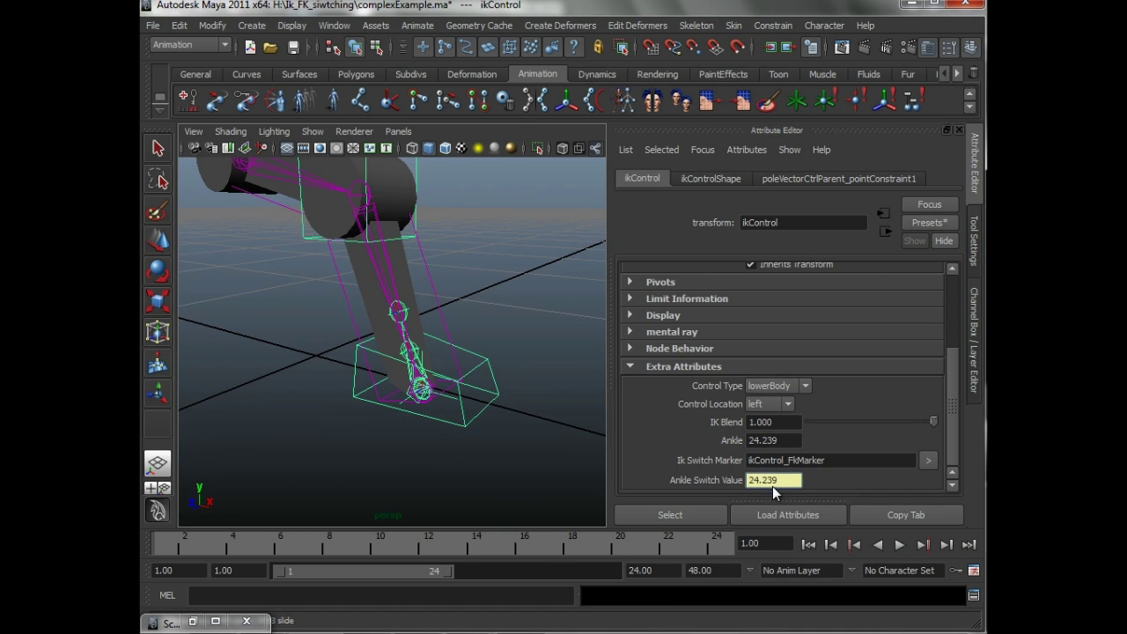
left_click_drag(451, 423, 507, 398, "alt")
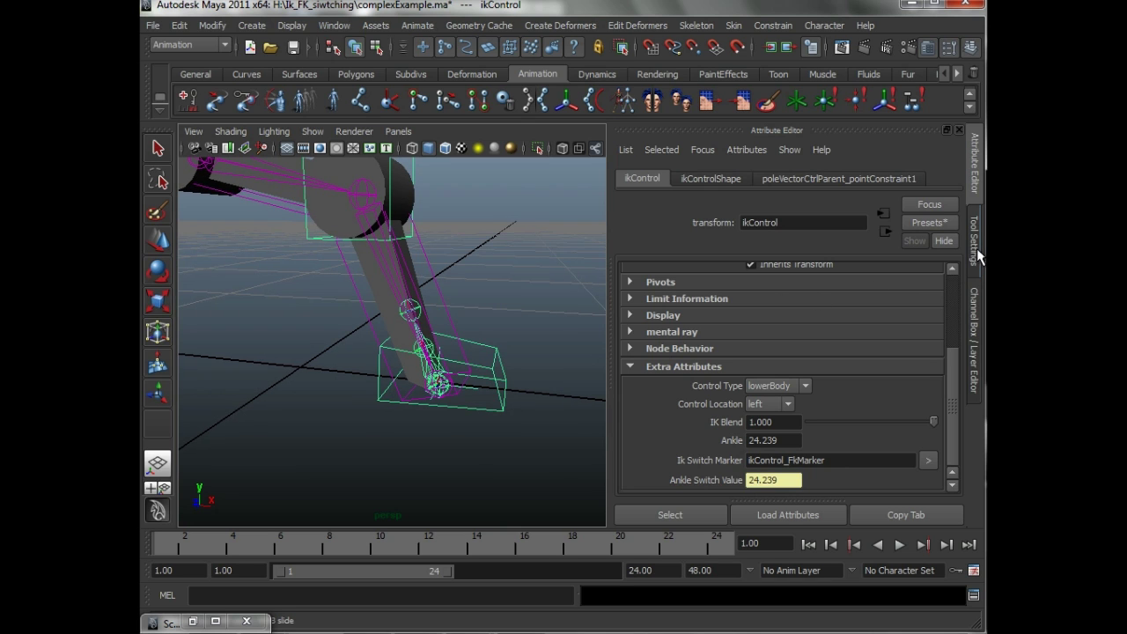
left_click_drag(374, 339, 436, 359, "alt")
Switch ikControl's IK Blend to 0 to see the FK pose, then back to 1
left_click(976, 328)
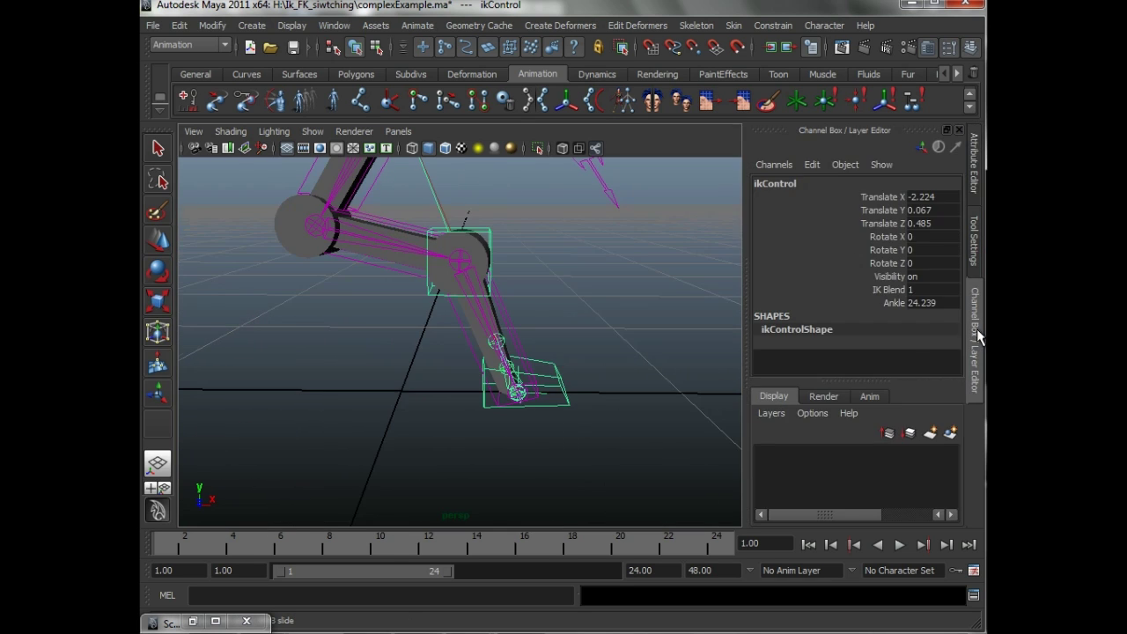
double_click(931, 303)
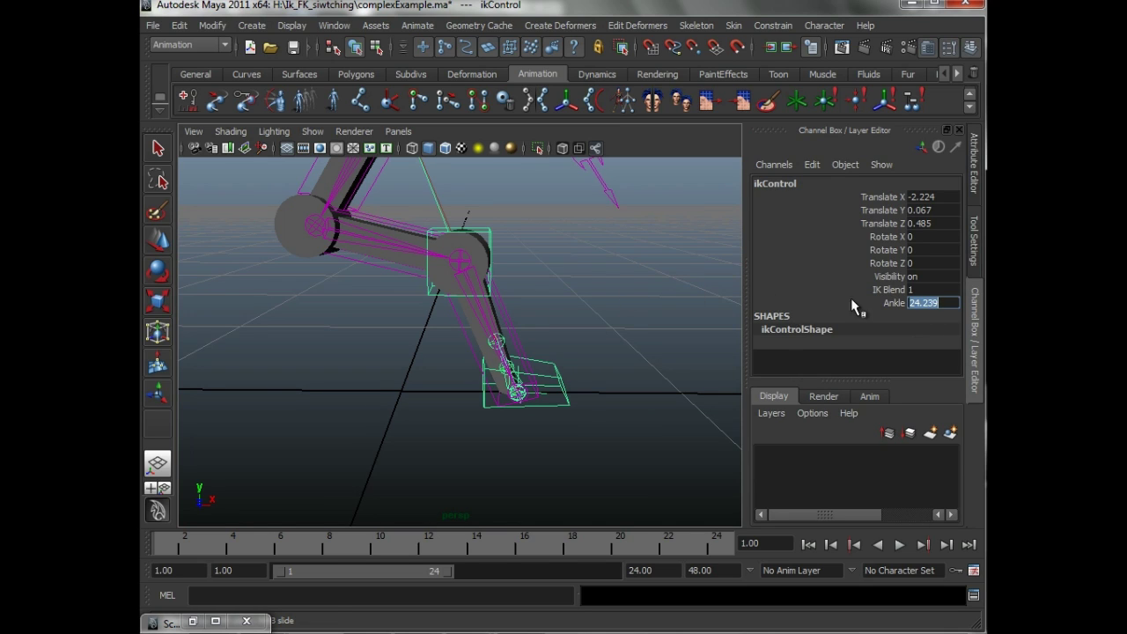
left_click(880, 290)
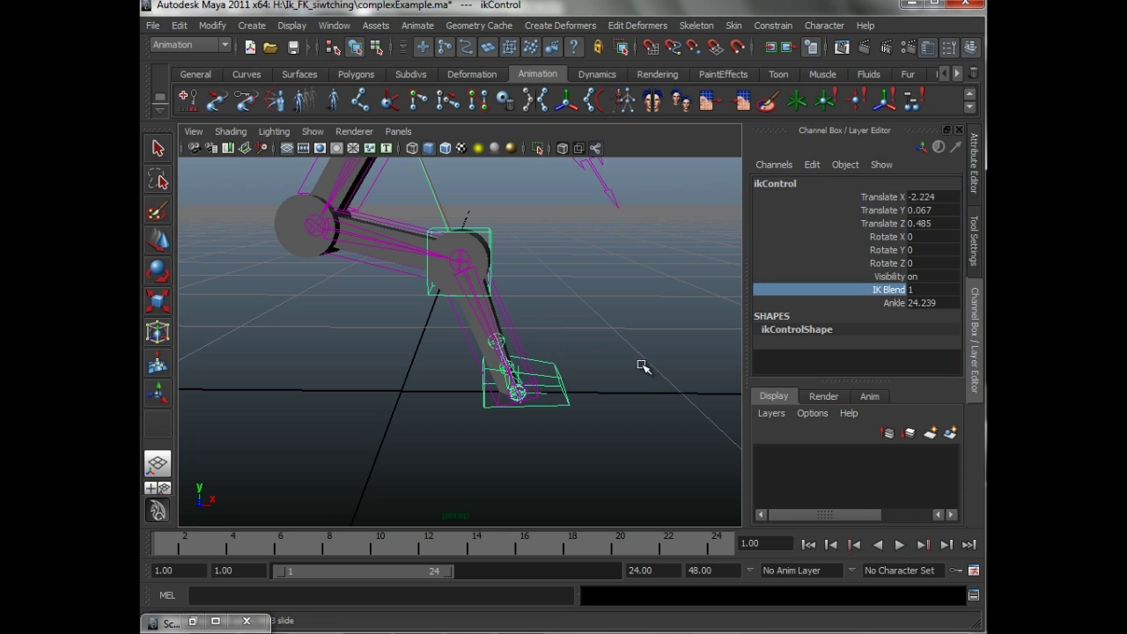
middle_click_drag(642, 370, 503, 347)
left_click_drag(502, 347, 517, 346, "alt")
right_click_drag(517, 346, 556, 347, "alt")
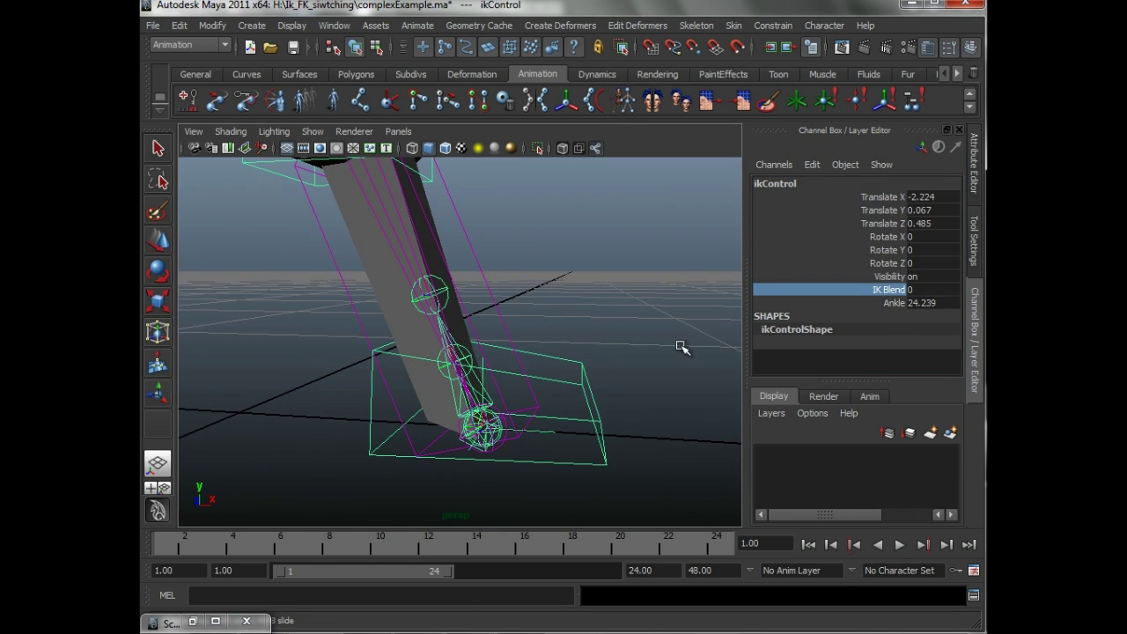
type("1")
key("Return")
Reset ikControl's Ankle from 24.239 to 0
left_click(893, 301)
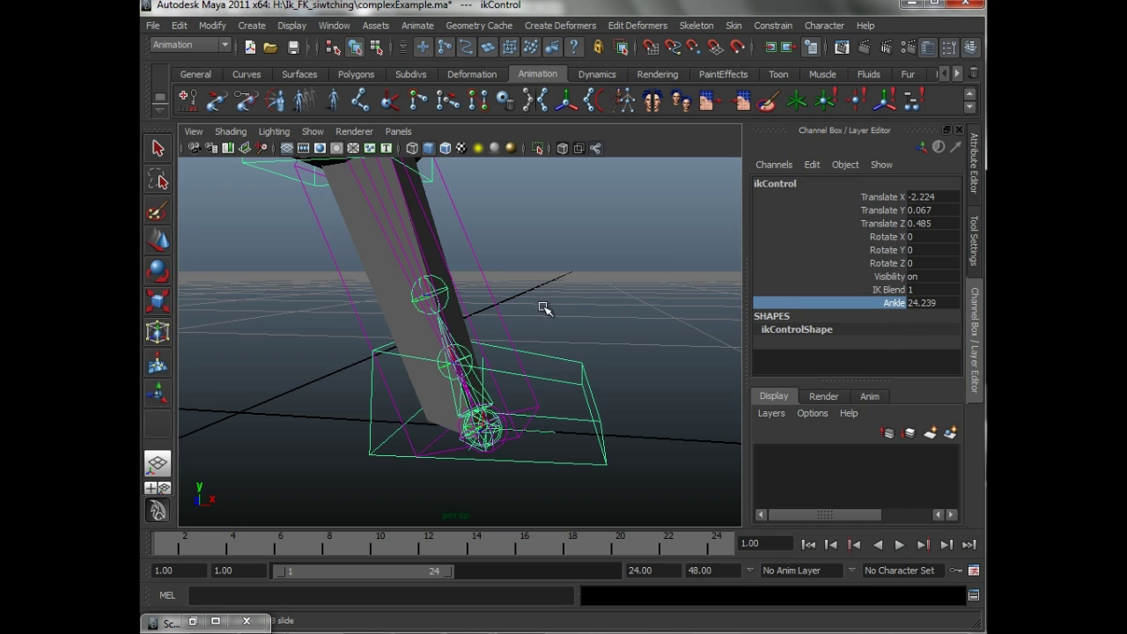
middle_click_drag(541, 306, 554, 304)
double_click(925, 302)
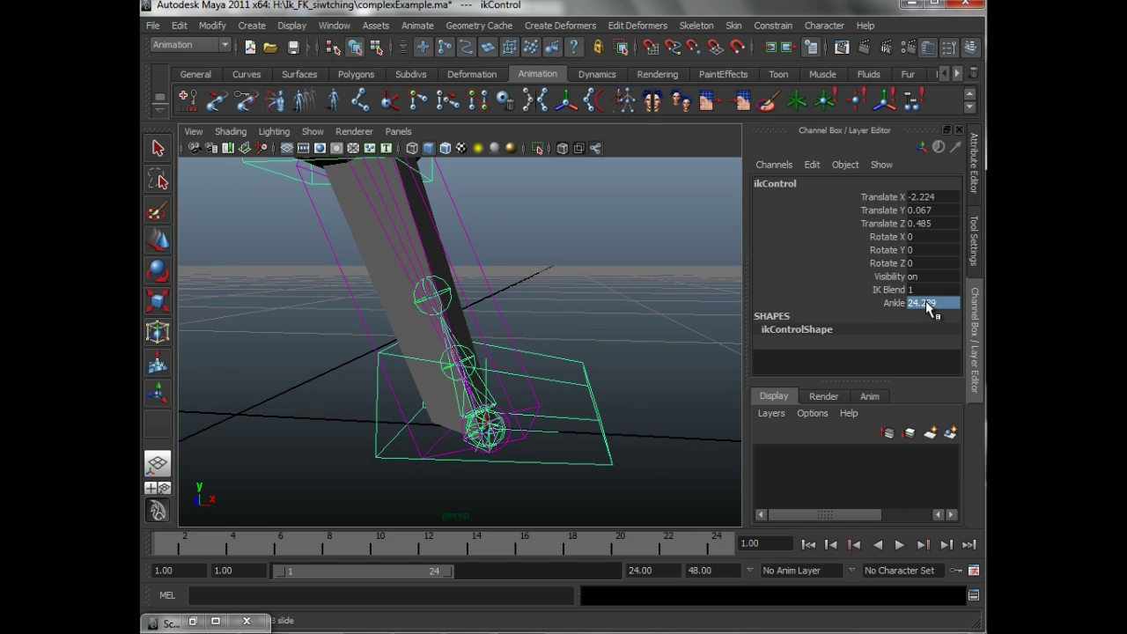
type("0")
key("Return")
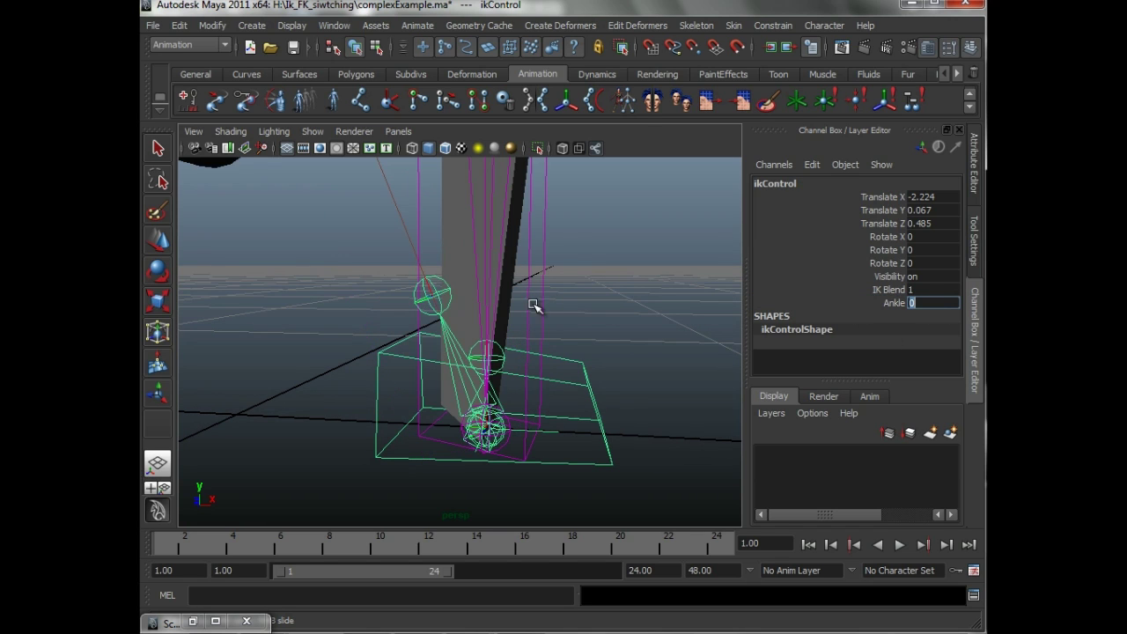
Trace ikControl.ankle through unitConversion1 to anklePivot.rotateZ in Hypergraph Connections, then minimize it
left_click(341, 27)
mouse_move(390, 121)
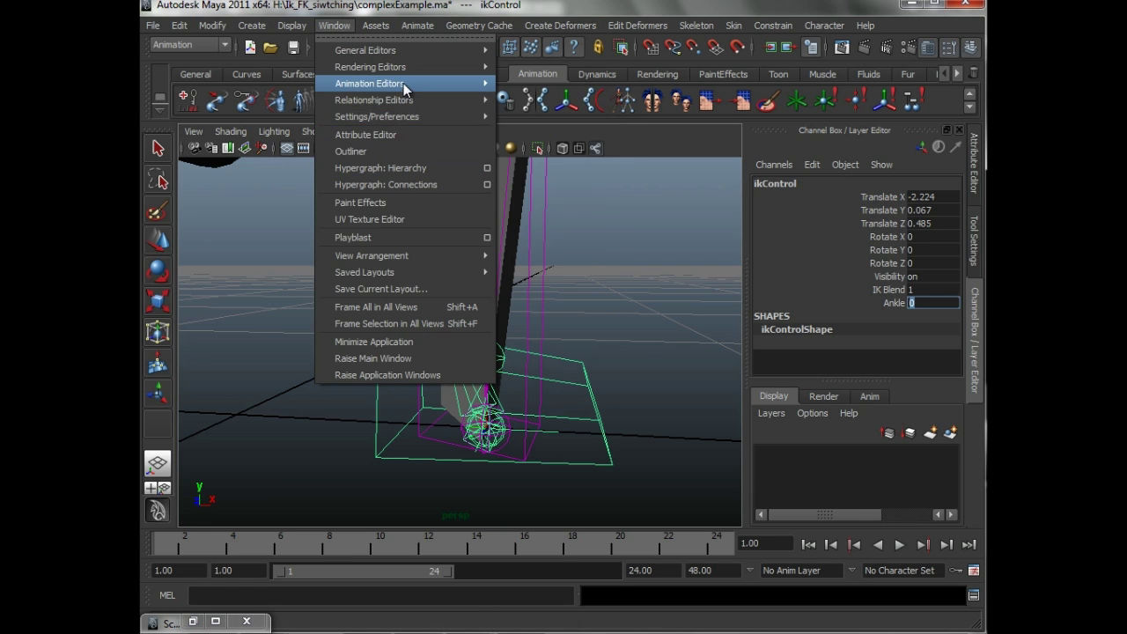
left_click(393, 190)
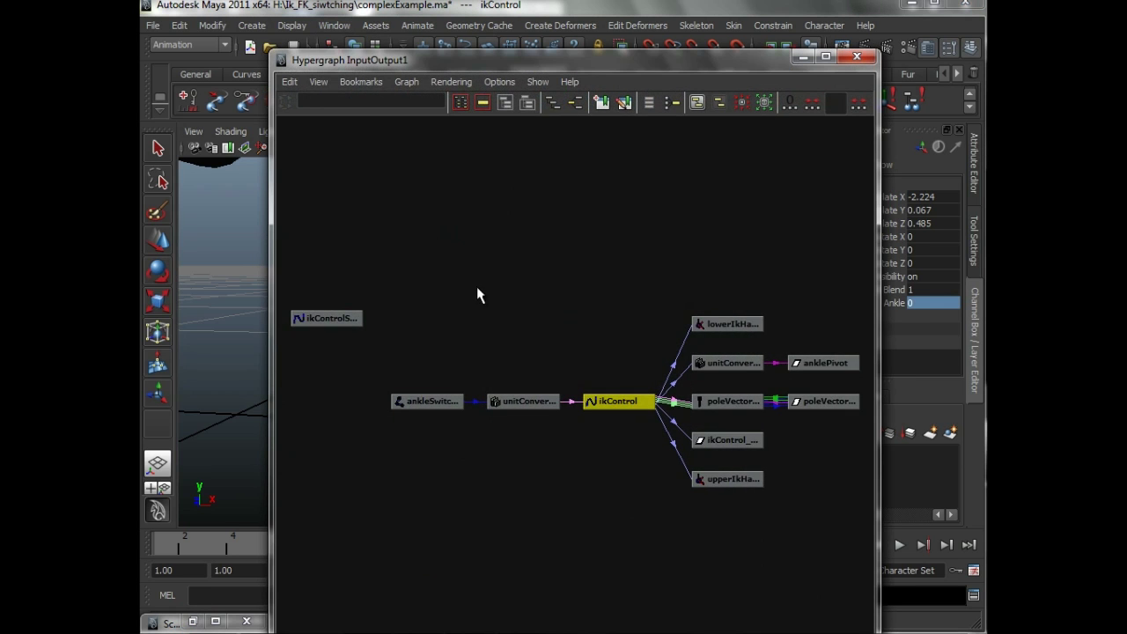
scroll(588, 378, "up", 3)
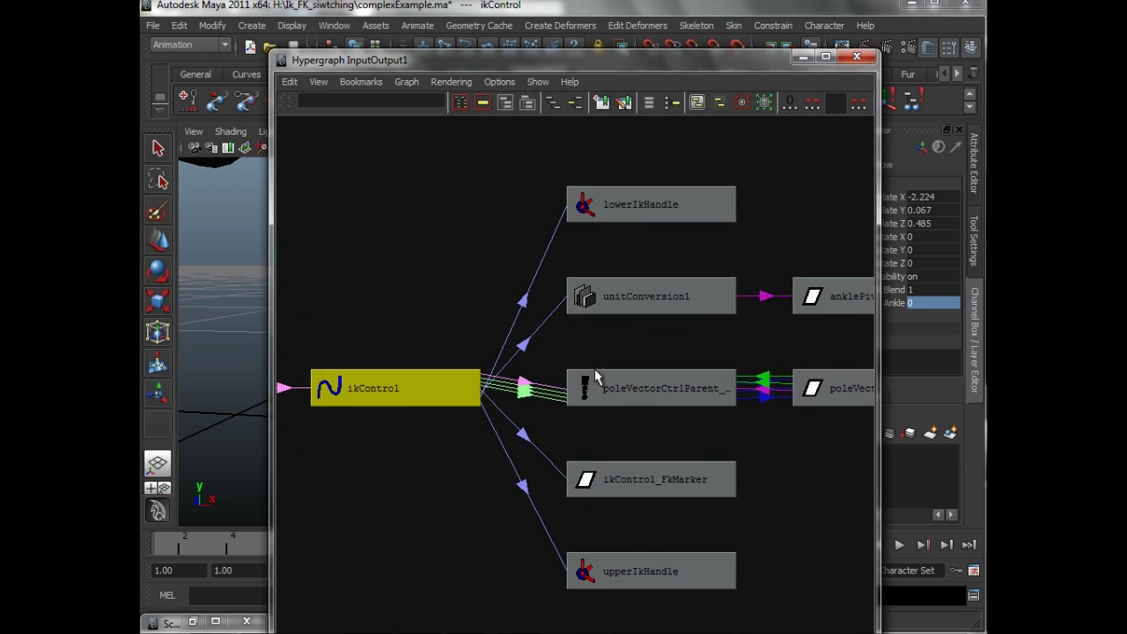
mouse_move(531, 363)
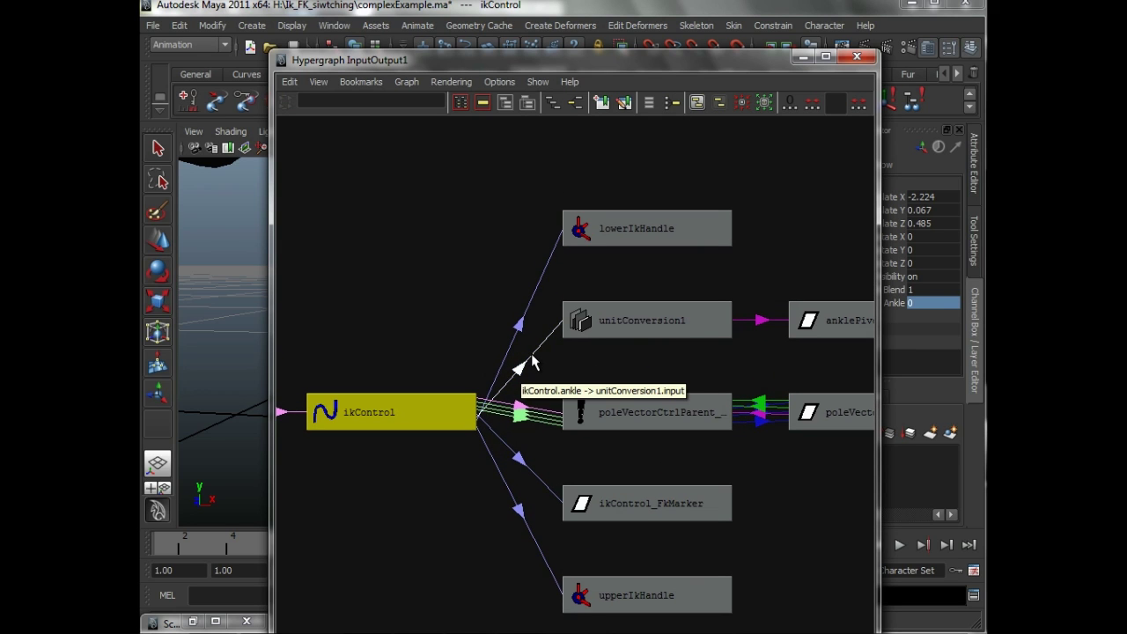
middle_click_drag(626, 362, 505, 377, "alt")
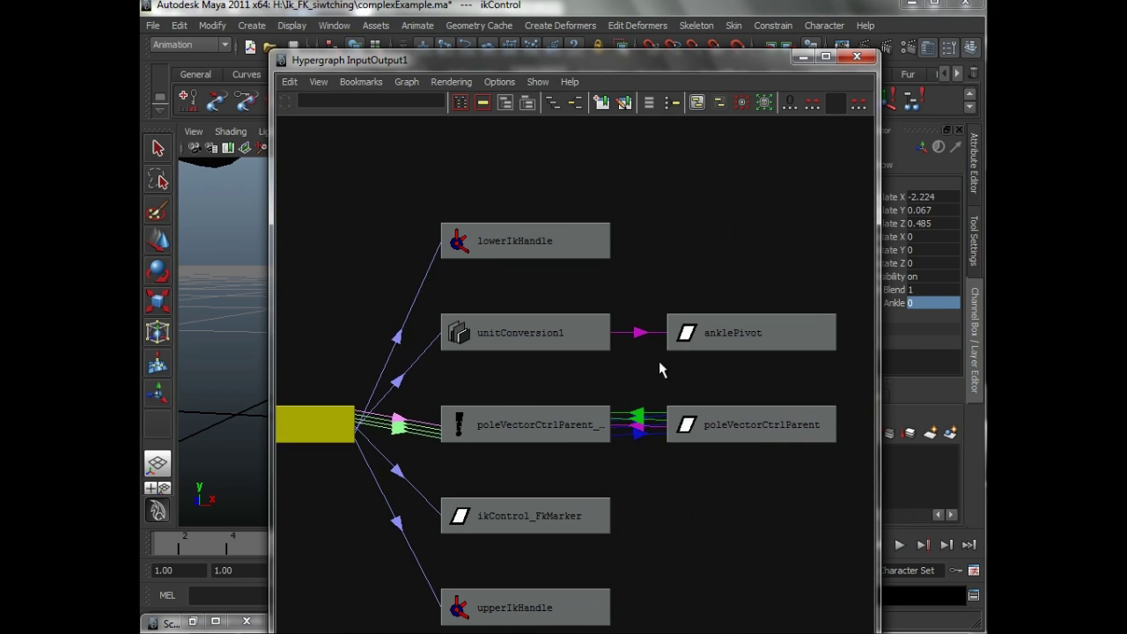
left_click(728, 322)
mouse_move(646, 325)
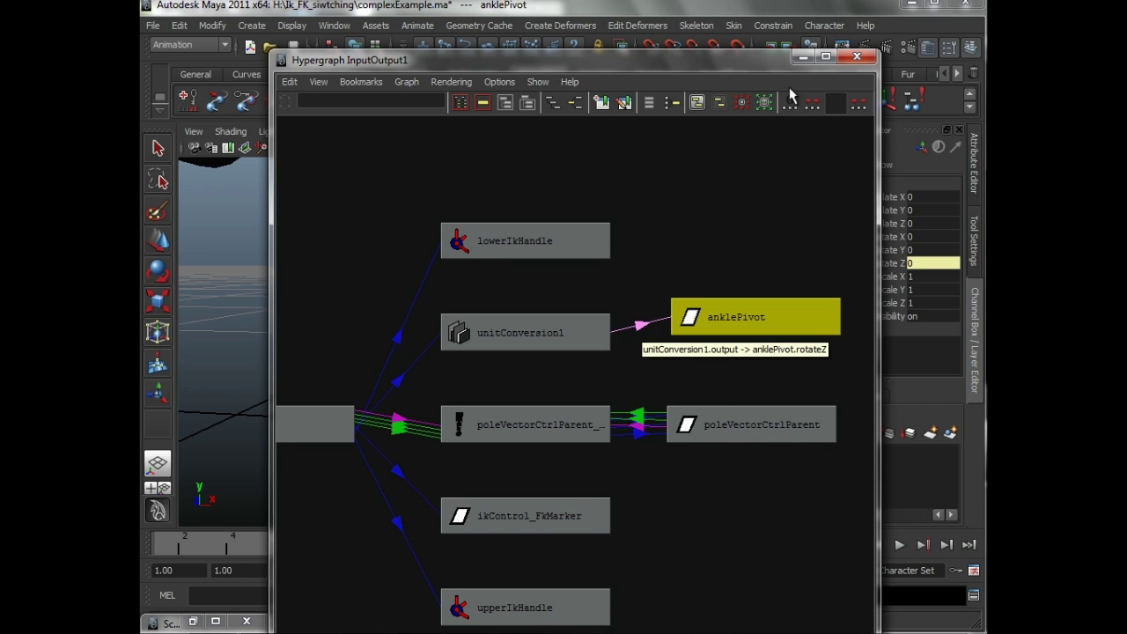
left_click(803, 57)
left_click(563, 375)
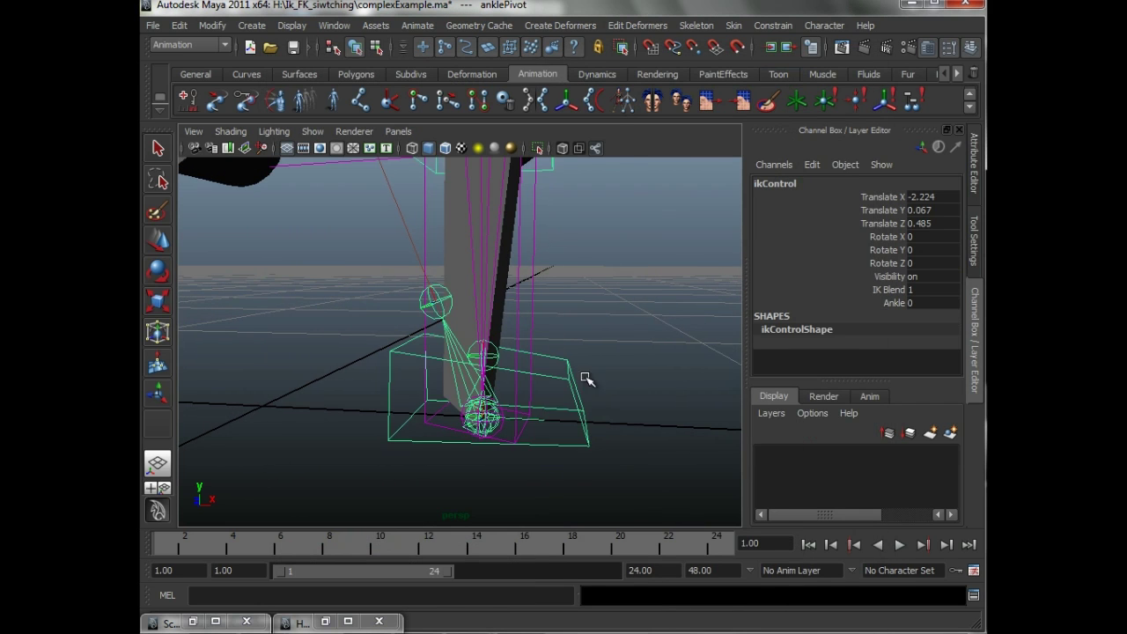
left_click(892, 302)
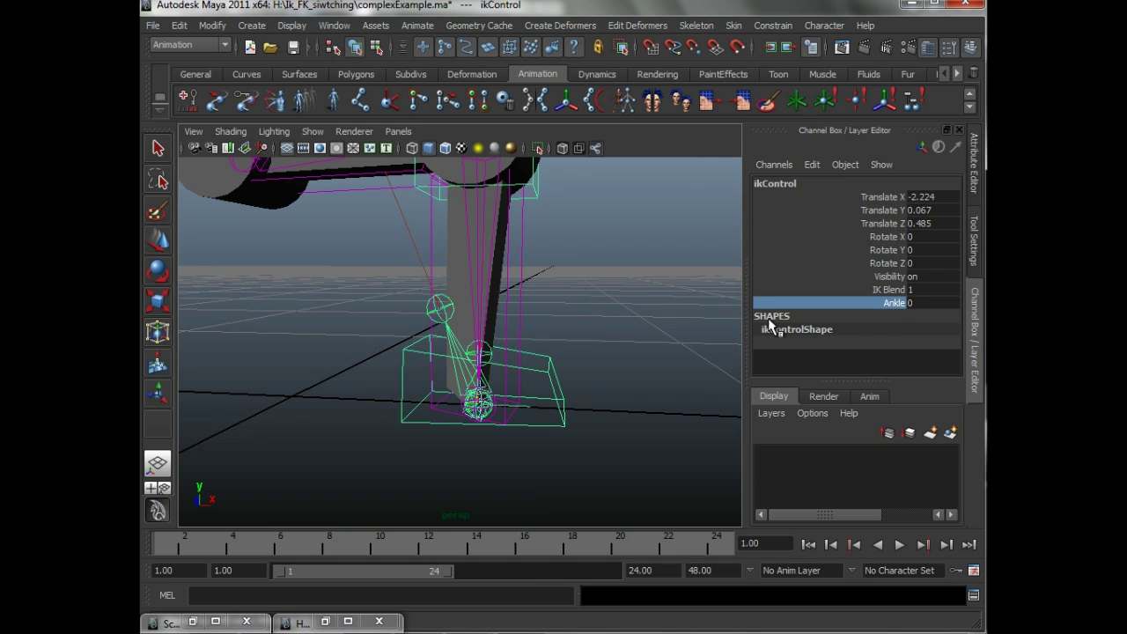
left_click_drag(562, 404, 591, 390, "alt")
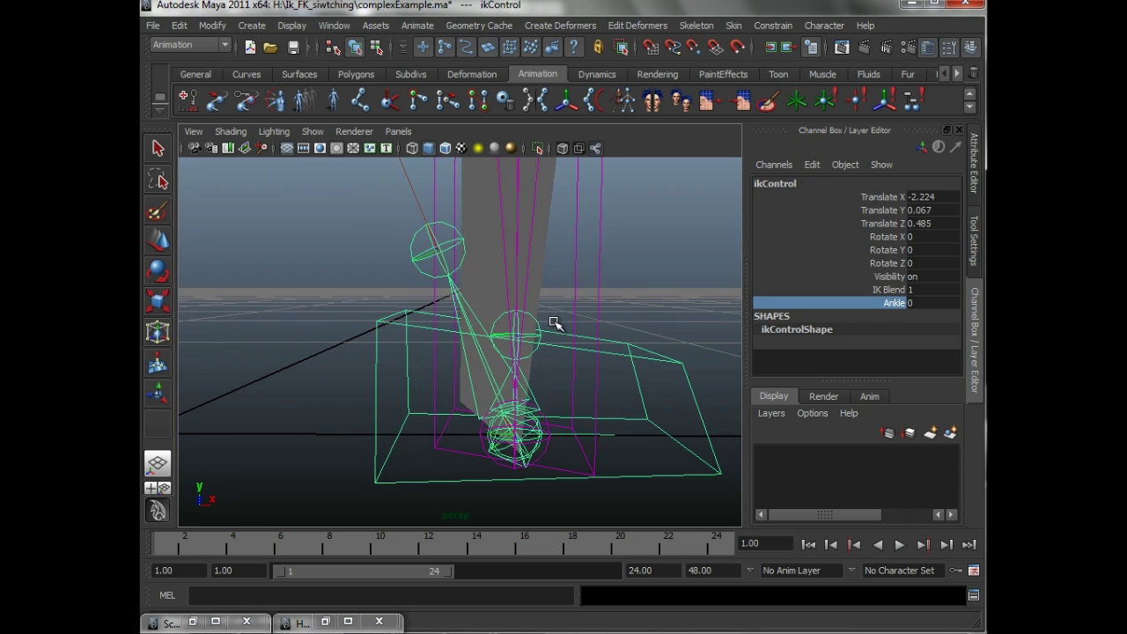
mouse_move(542, 337)
left_mouse_down("alt")
mouse_move(578, 332)
mouse_move(534, 327)
left_mouse_up("alt")
left_click(528, 335)
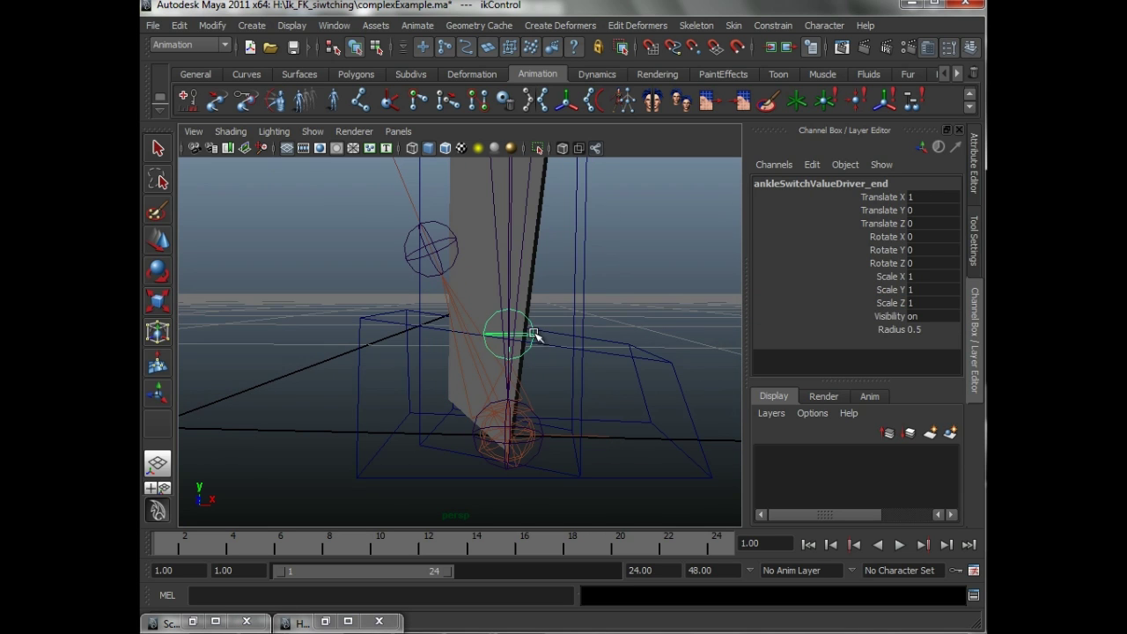
key("Up")
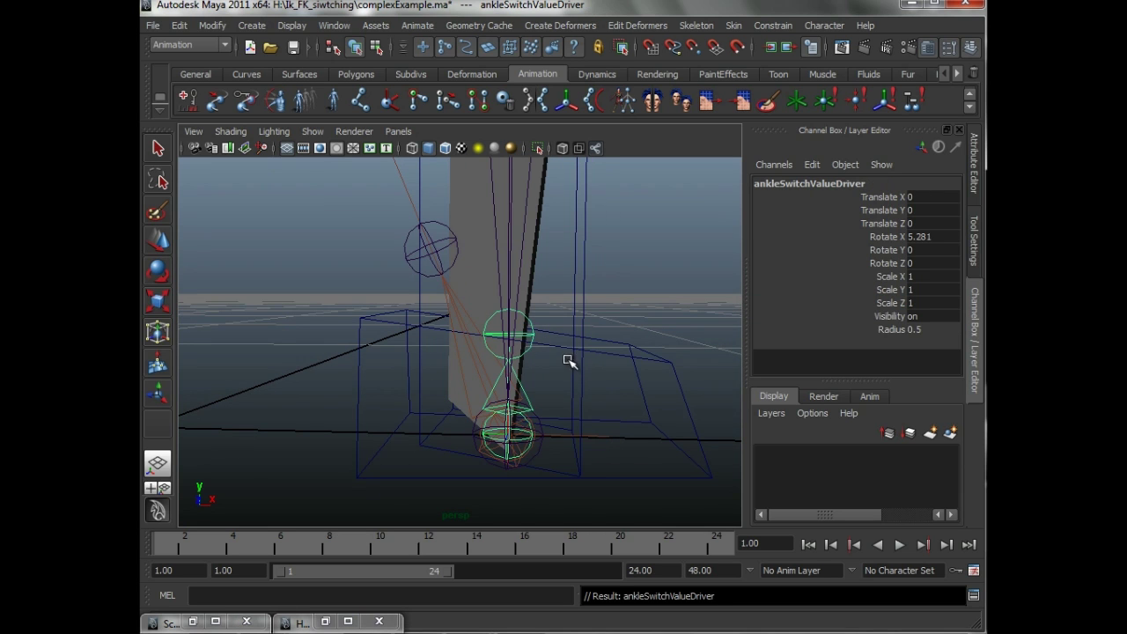
left_click_drag(568, 362, 464, 247, "alt")
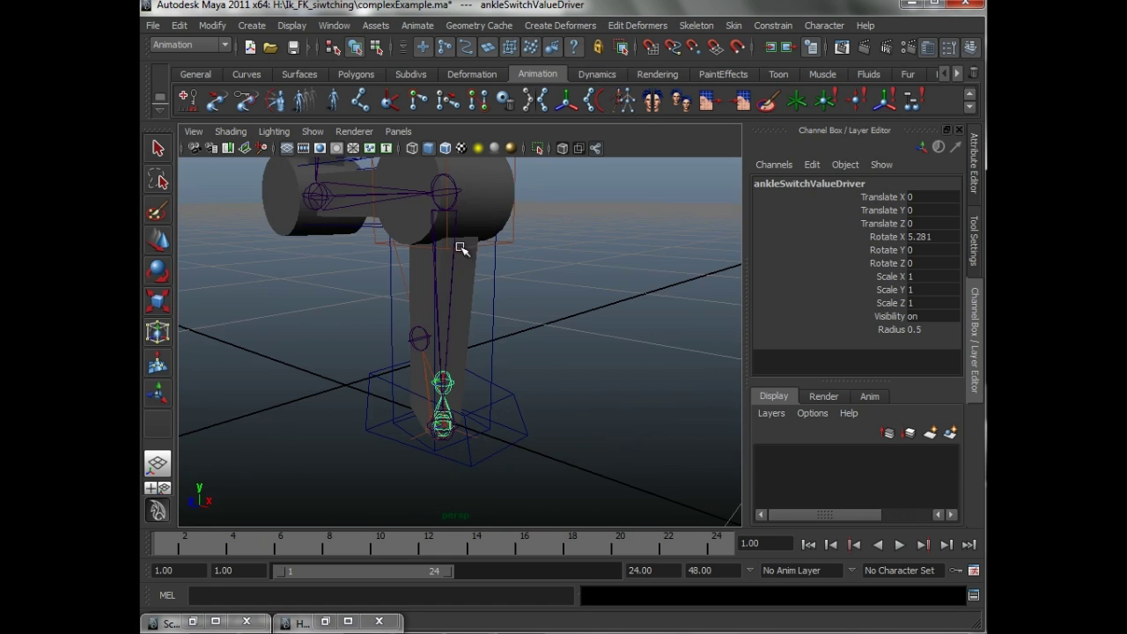
left_click_drag(466, 196, 442, 214, "alt")
left_click(508, 252)
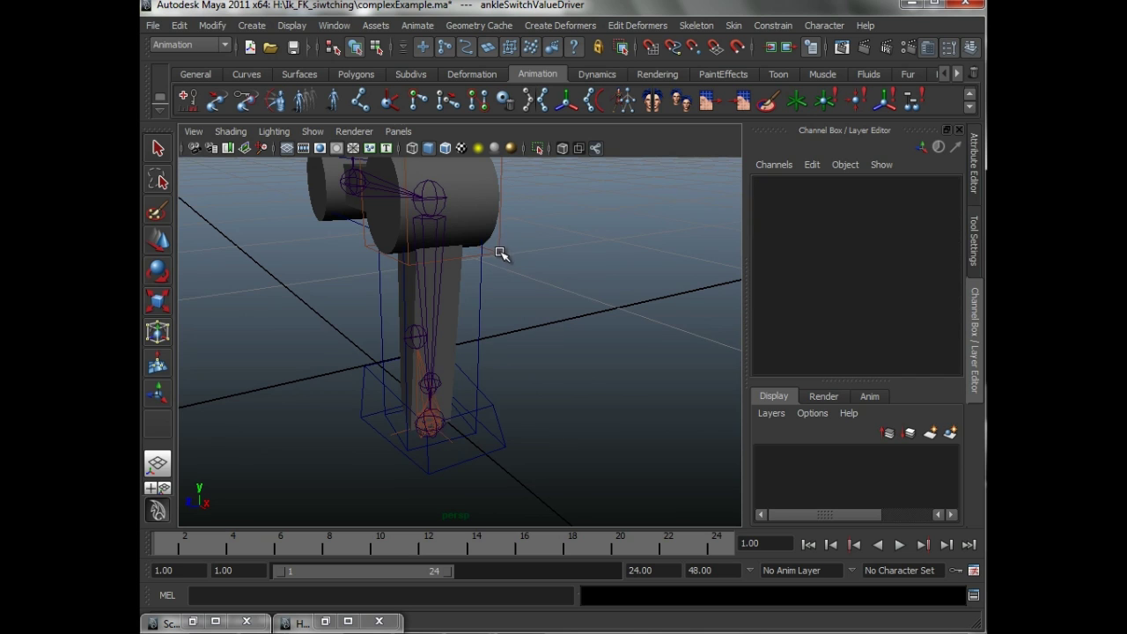
left_click_drag(503, 251, 473, 341, "alt")
left_click(449, 219)
right_click_drag(473, 341, 553, 341, "alt")
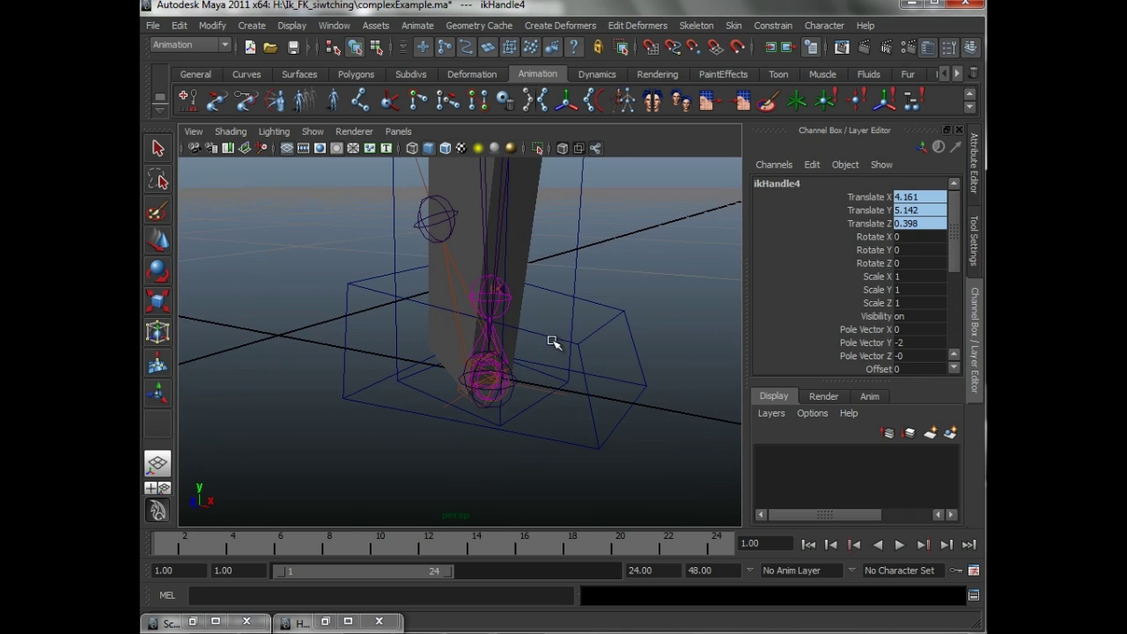
left_click(484, 353)
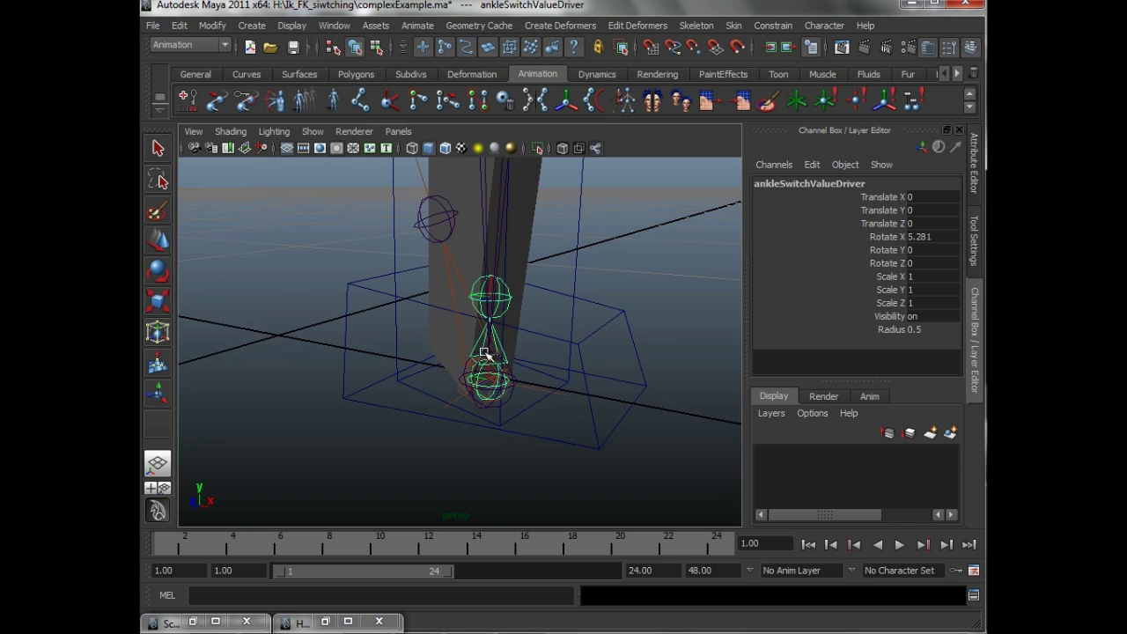
left_click(325, 622)
left_click(575, 103)
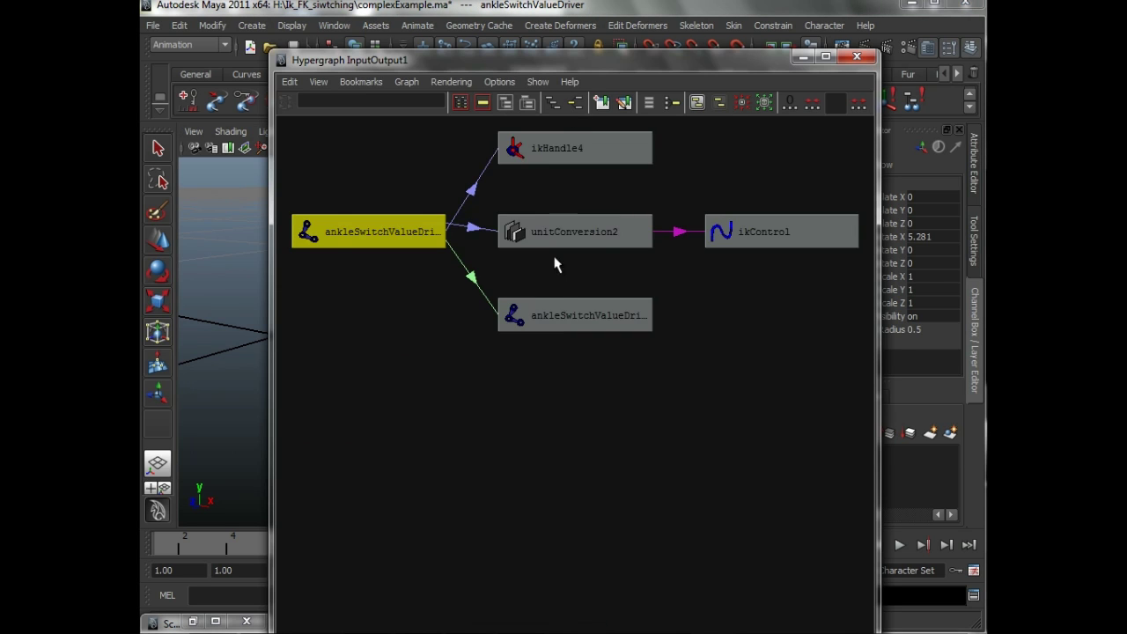
left_click_drag(561, 209, 484, 201)
left_click(803, 57)
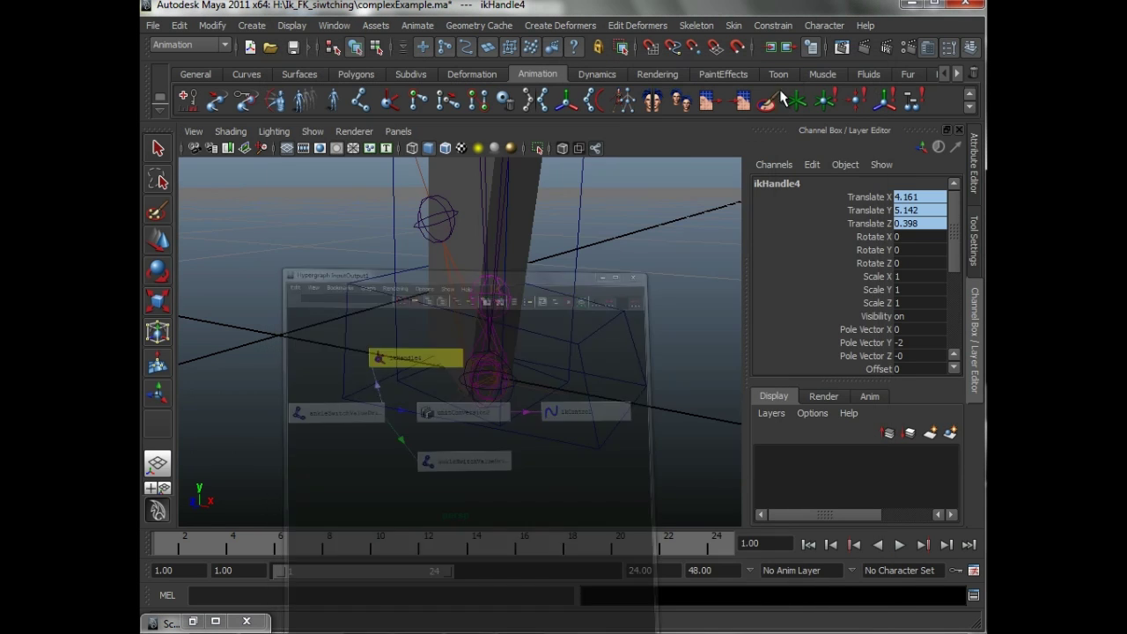
left_click_drag(498, 290, 440, 326, "alt")
left_click(159, 238)
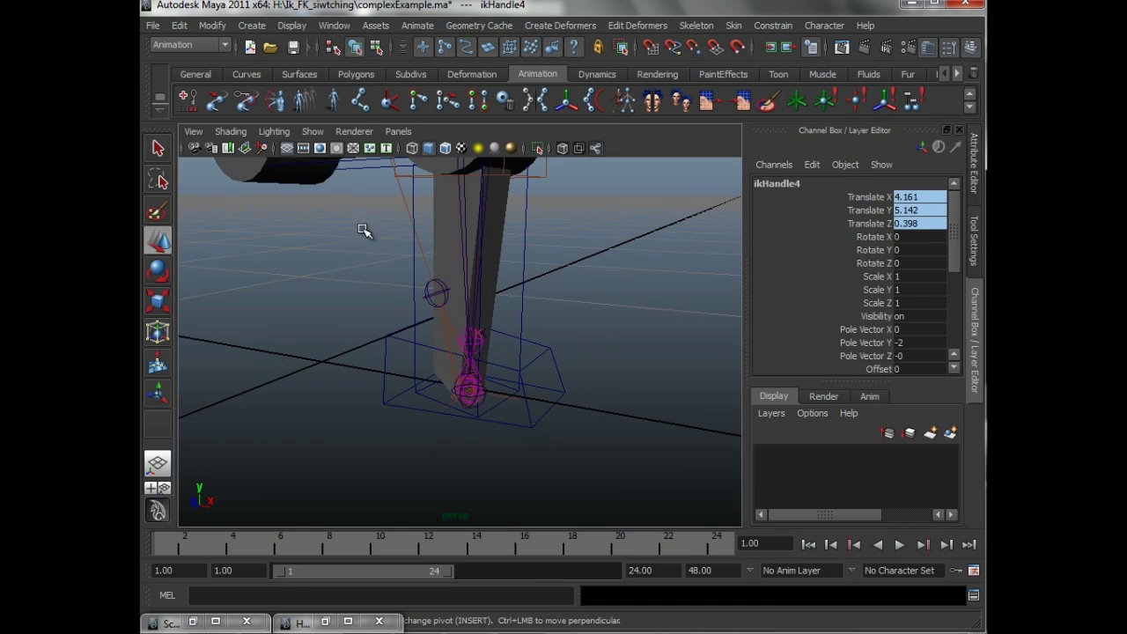
left_click_drag(367, 231, 493, 272, "alt")
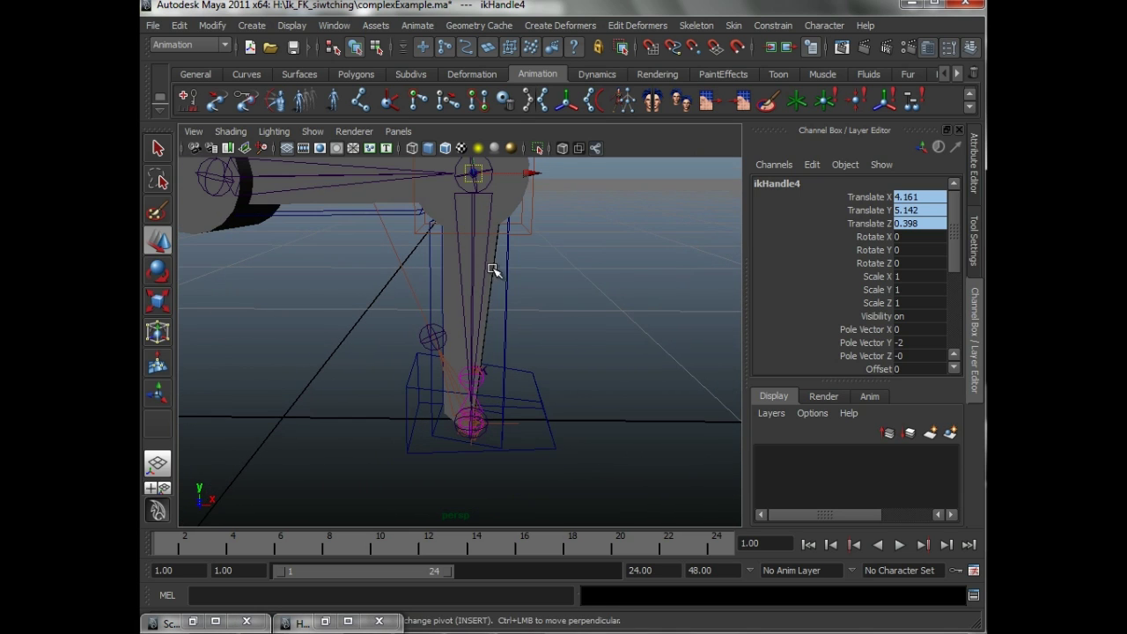
Select ikControl and set IK Blend to 0 to switch the leg to FK
scroll(533, 374, "down", 2)
left_click(523, 367)
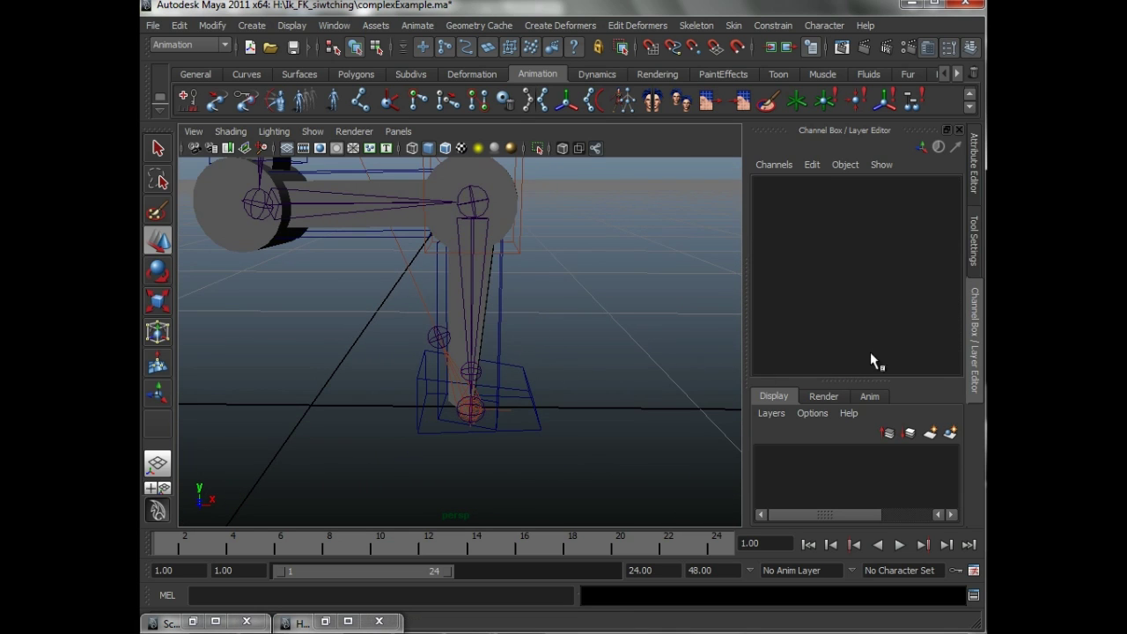
left_click(526, 385)
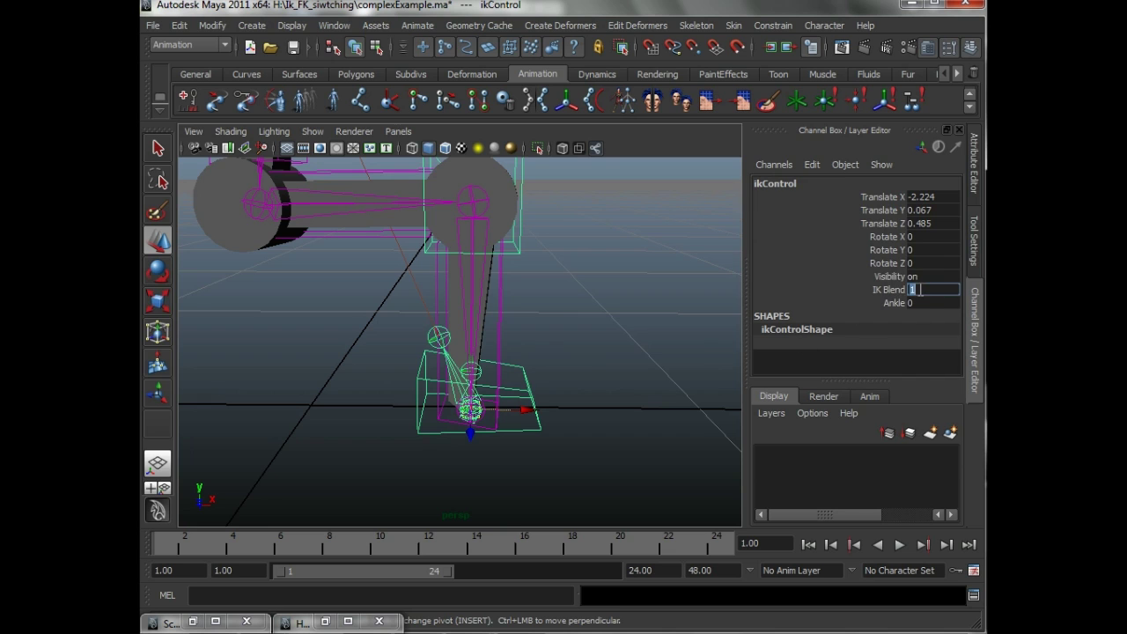
type("0")
key("Return")
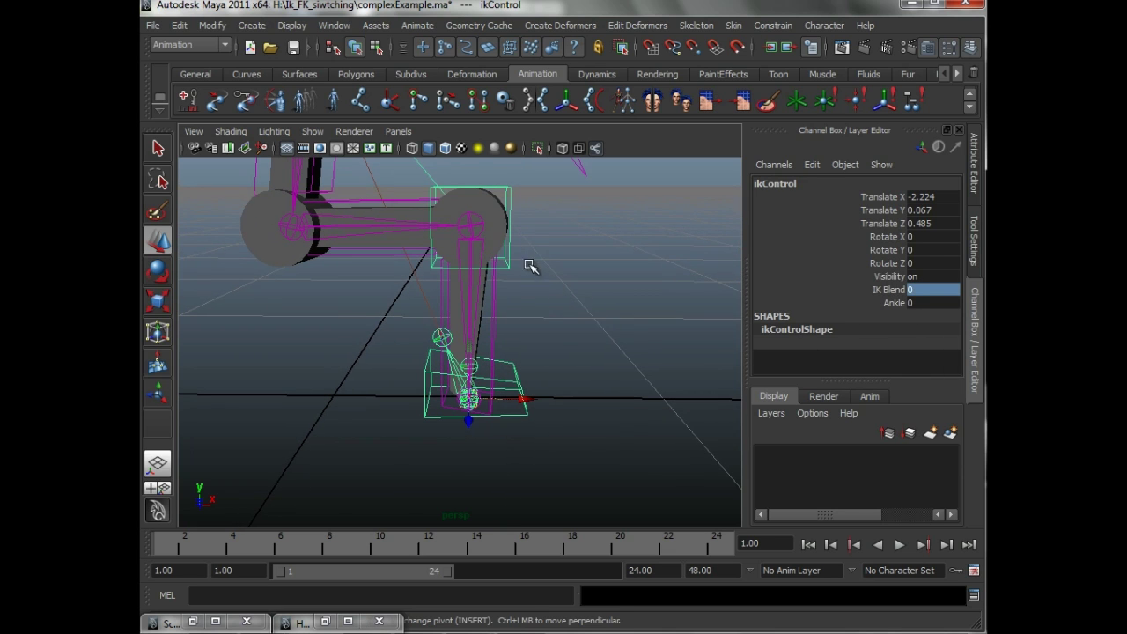
Rotate the FK leg controls, swinging joint2_fk_CTRL to Rotate Z 8.802
left_click(531, 296)
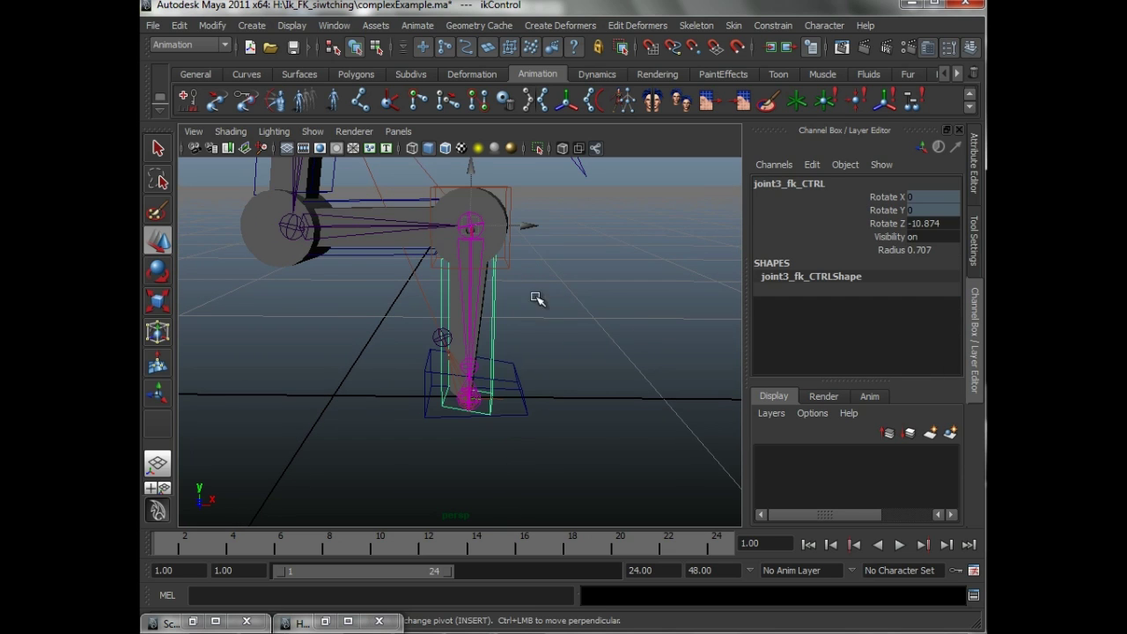
left_click(158, 271)
left_click_drag(355, 256, 530, 221, "alt")
left_click(344, 301)
left_click(372, 281)
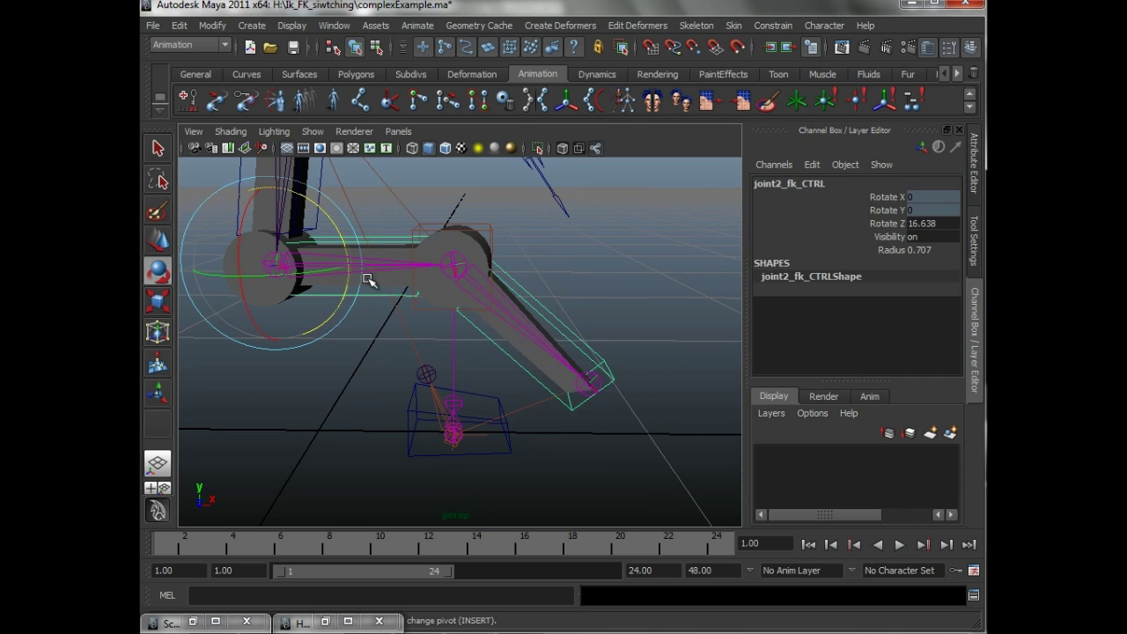
left_click_drag(335, 220, 338, 234)
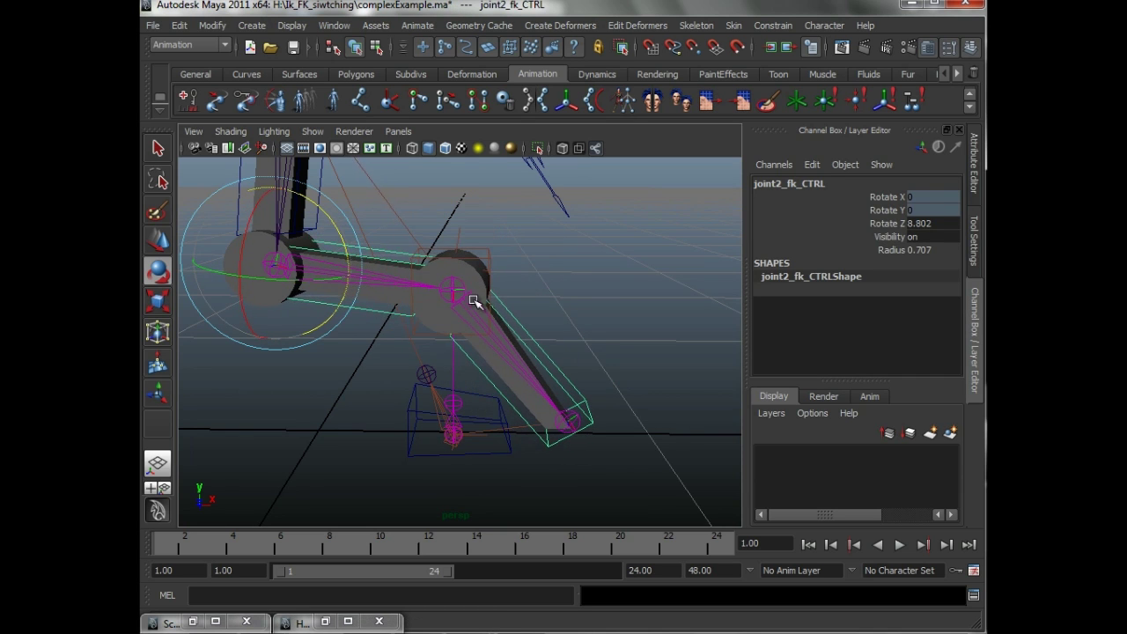
left_click_drag(472, 297, 449, 298, "alt")
Move ikControl to Translate X 1.083, Y 0.637, Z 1.224 near the FK-posed foot, then reselect it
left_click(418, 355)
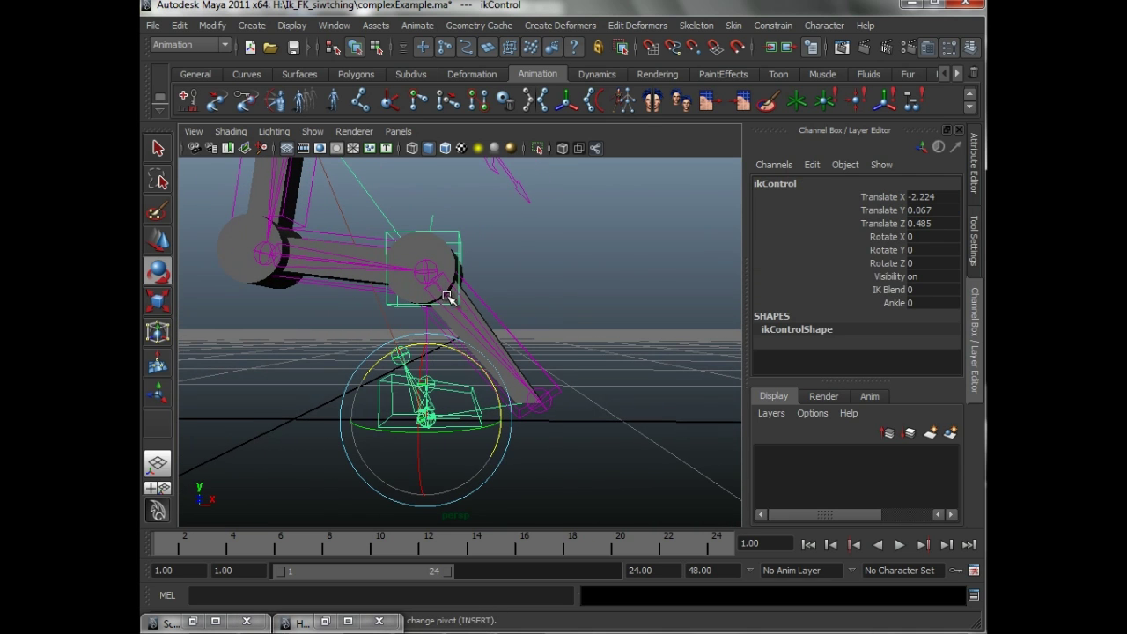
left_click(160, 239)
left_click_drag(251, 261, 428, 372, "alt")
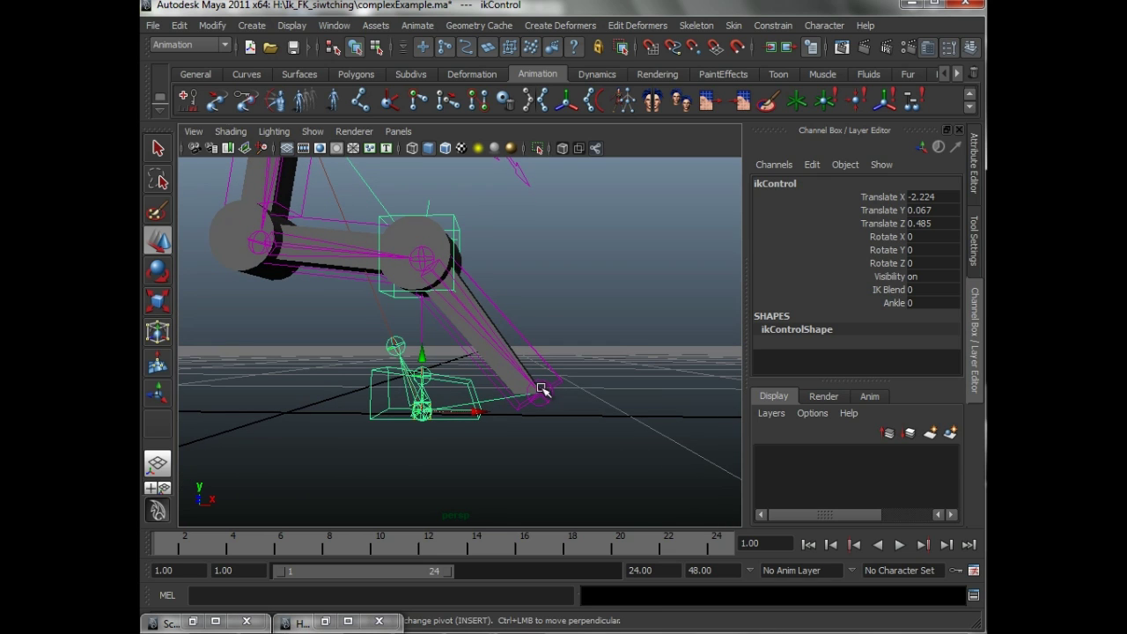
left_click_drag(432, 411, 584, 287)
left_click(571, 236)
left_click(593, 309)
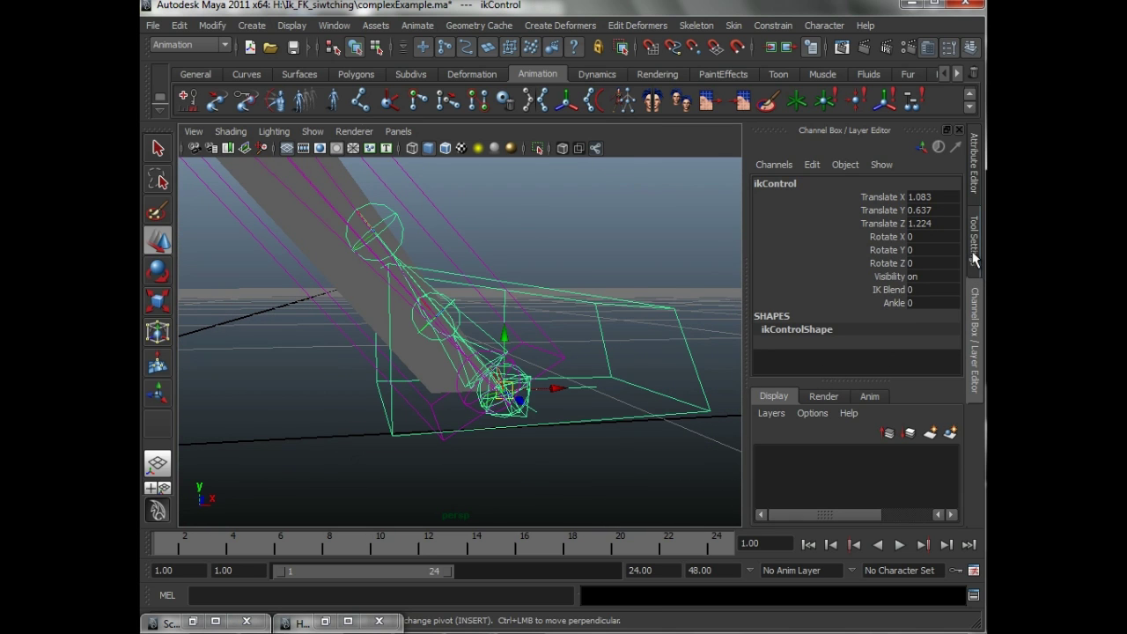
Check ikControl's Ankle Switch Value, now 26.133, against Ankle in the Attribute Editor
left_click(974, 183)
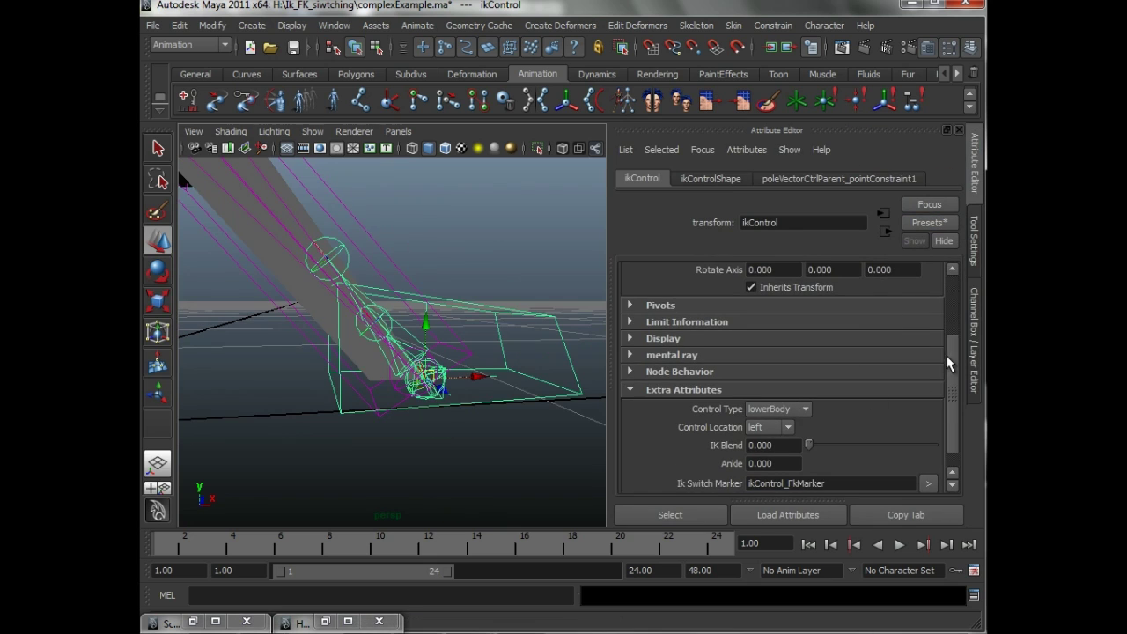
scroll(949, 363, "down", 1)
left_click(774, 481)
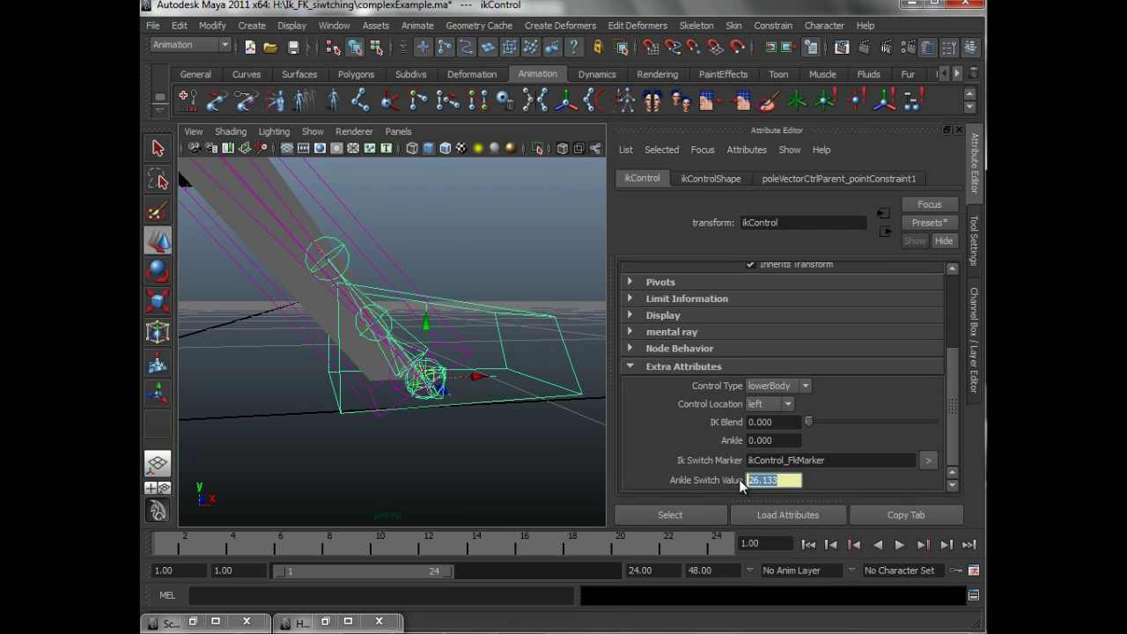
left_click(775, 440)
key("Return")
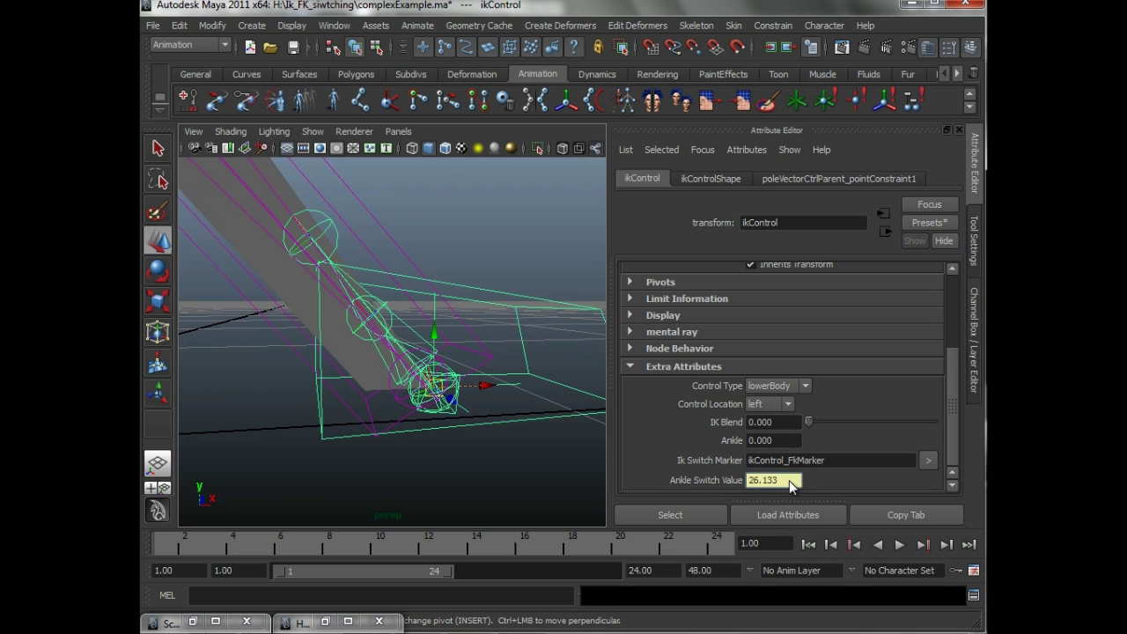
Select the ankleSwitchValueDriver joint and restore its connection graph showing unitConversion2 feeding ikControl
left_click(361, 346)
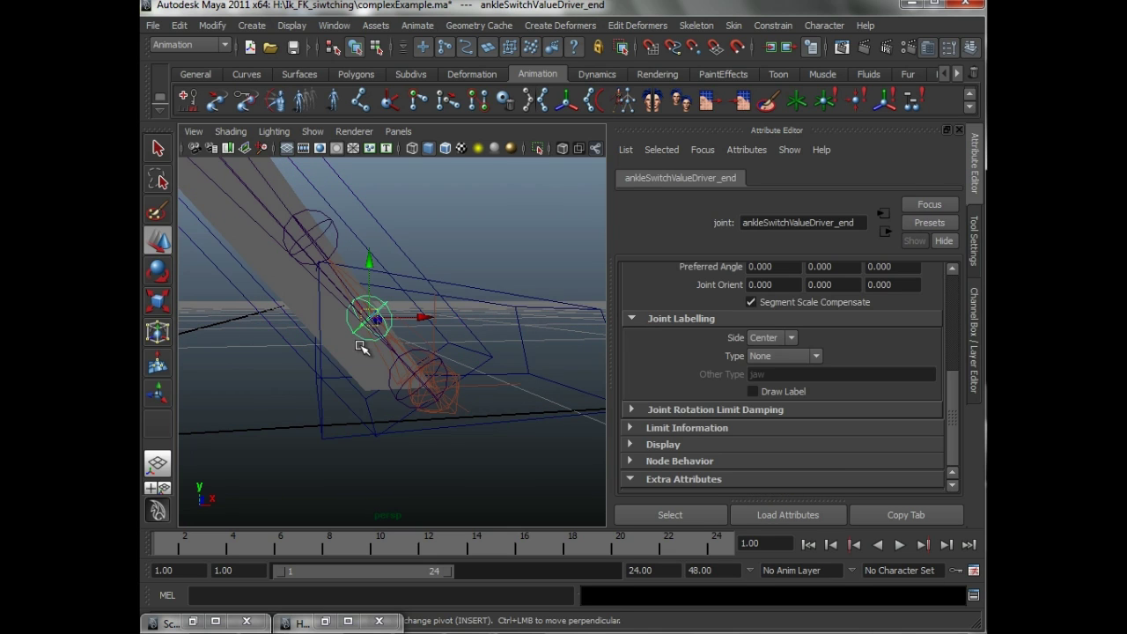
key("Up")
left_click_drag(523, 300, 330, 275, "alt")
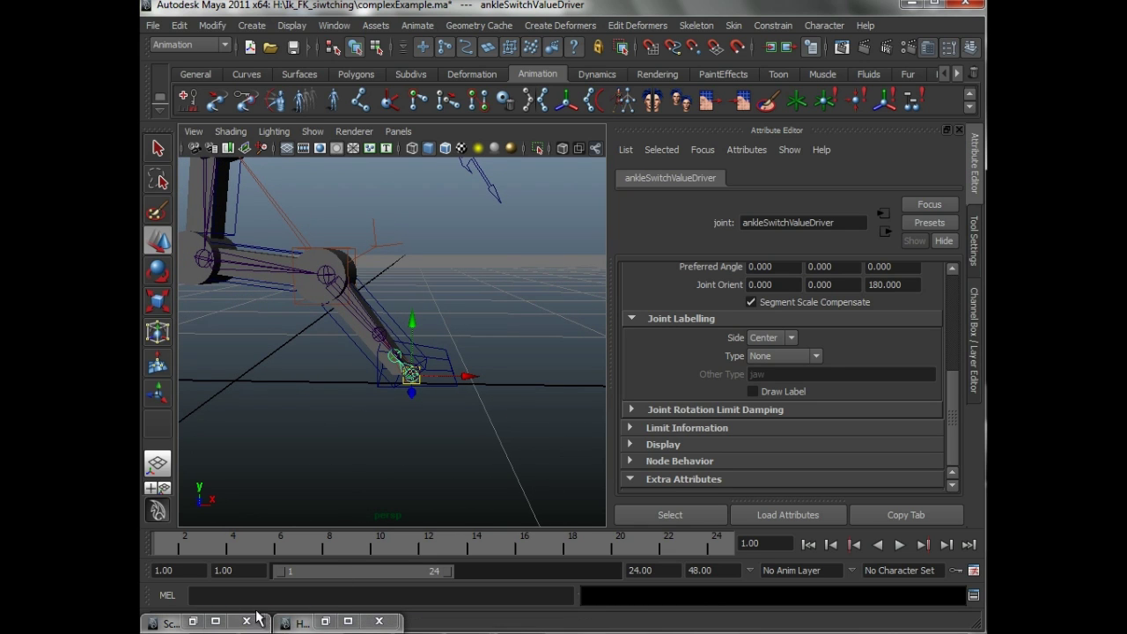
left_click(326, 621)
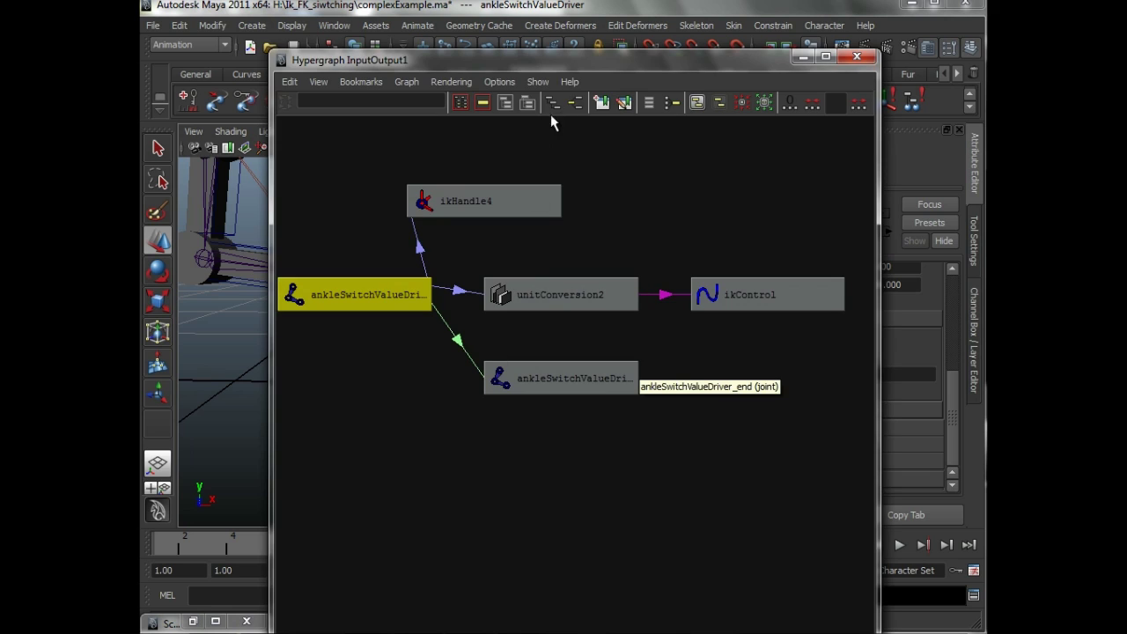
Verify in the Hypergraph that the driver's rotateZ reaches ikControl via unitConversion2, then select ikControl and minimize the graph
right_click_drag(531, 274, 583, 384, "alt")
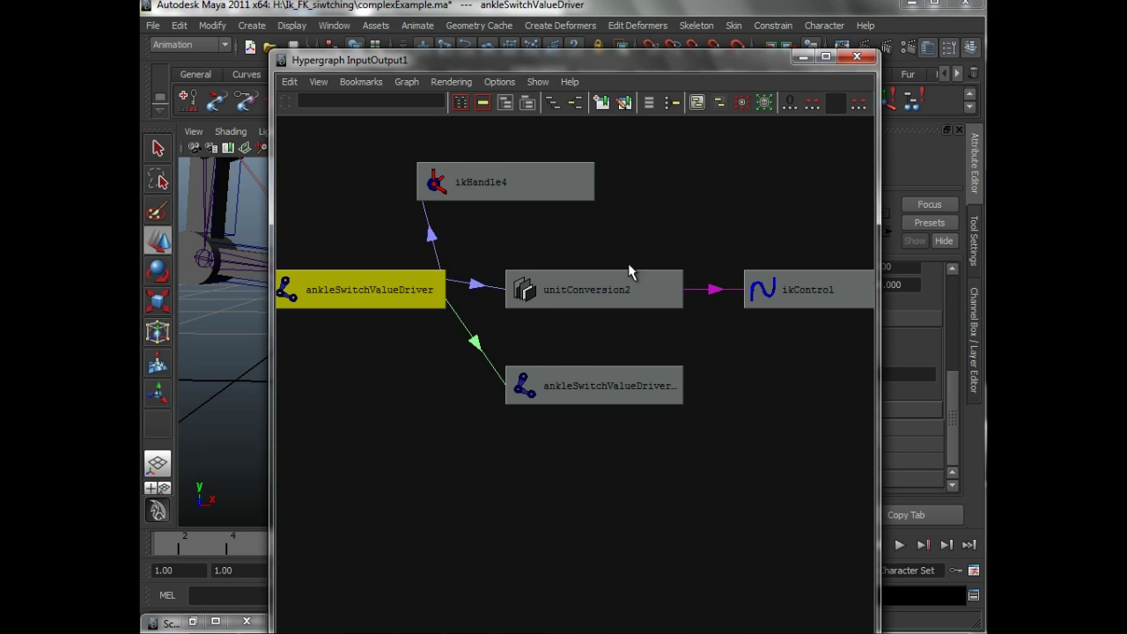
right_click_drag(630, 271, 517, 313, "alt")
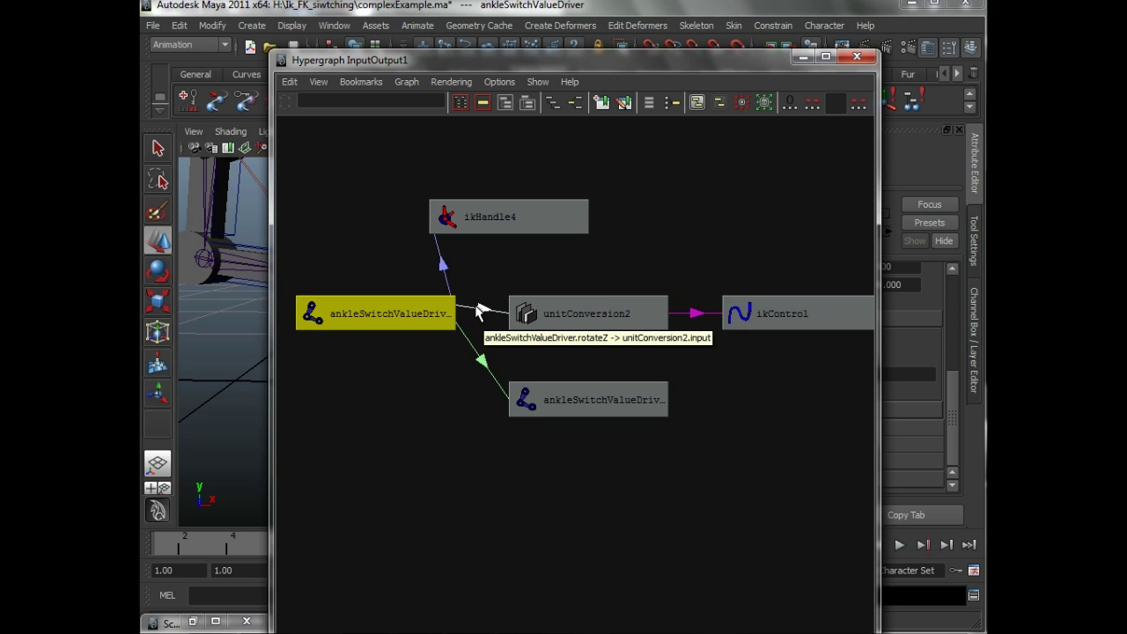
left_click(780, 314)
left_click(802, 56)
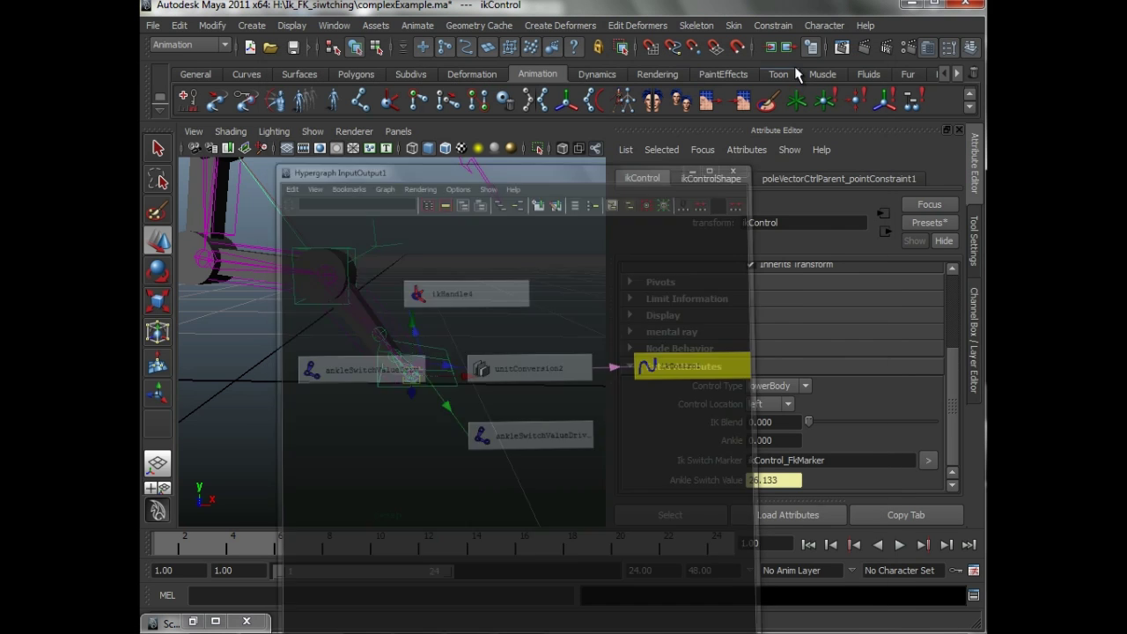
Orbit around the IK leg from several angles while the Ankle Switch Value updates to 39.264
mouse_move(471, 322)
left_mouse_down("alt")
mouse_move(516, 308)
mouse_move(513, 324)
mouse_move(478, 320)
mouse_move(478, 334)
mouse_move(464, 331)
mouse_move(476, 337)
left_mouse_up("alt")
left_click_drag(520, 396, 415, 401, "alt")
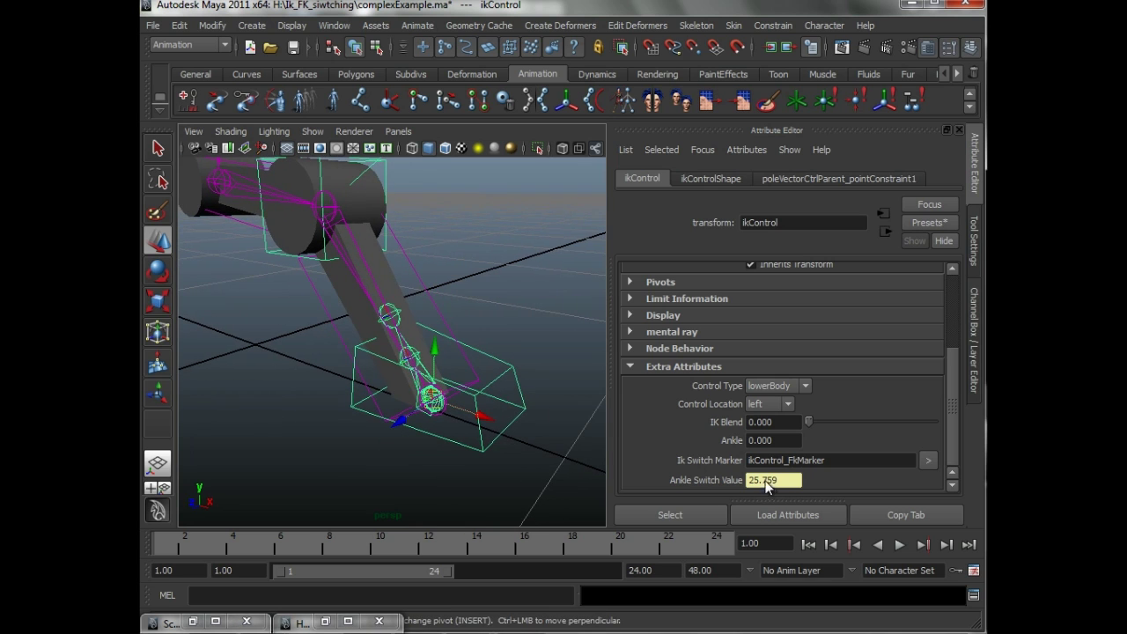
left_click_drag(478, 355, 387, 309, "alt")
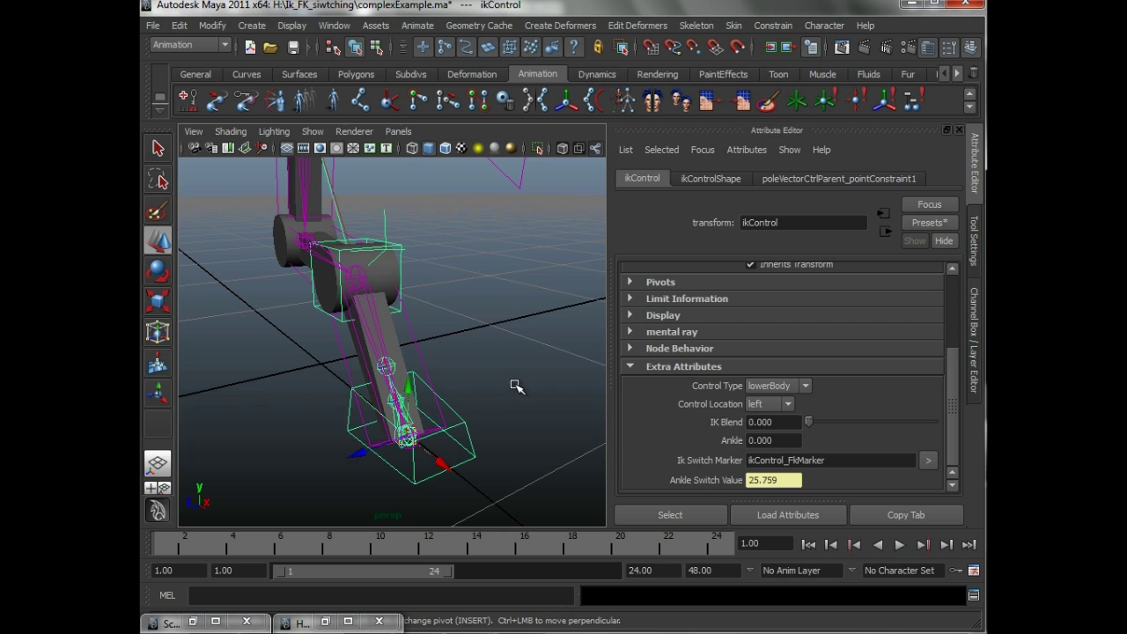
left_click_drag(517, 388, 482, 370, "alt")
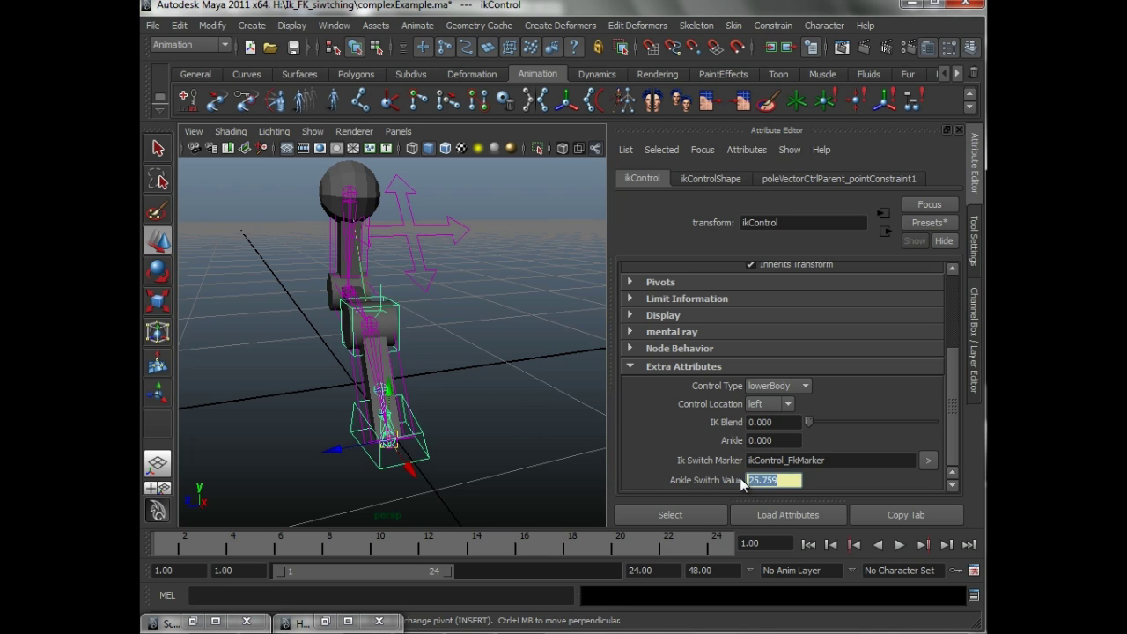
left_click_drag(772, 440, 741, 441)
left_click_drag(428, 381, 505, 381, "alt")
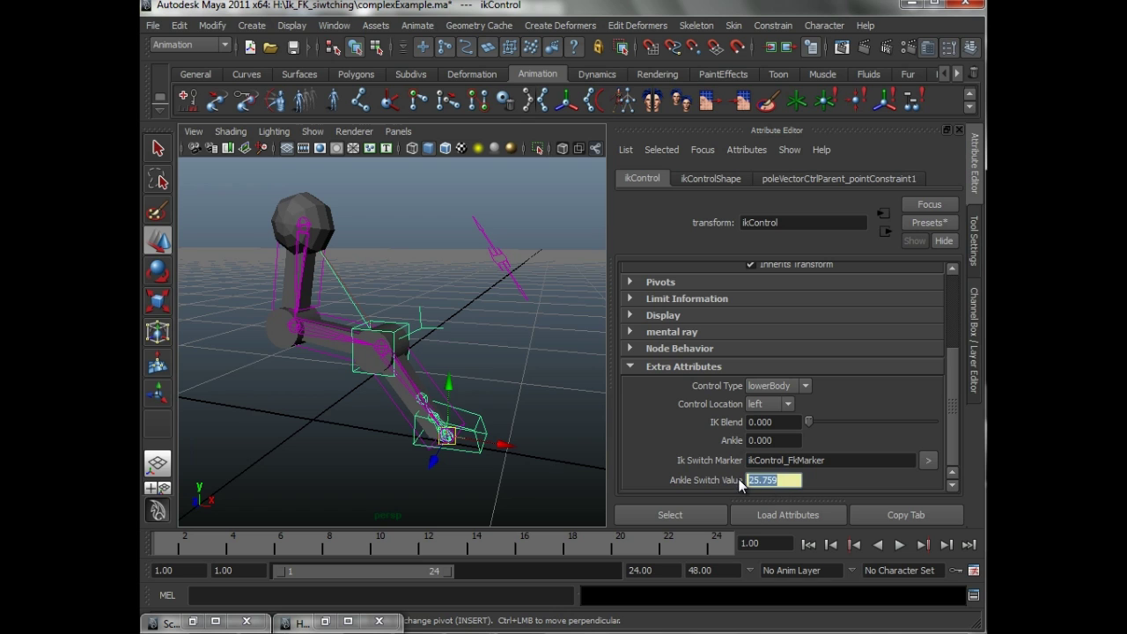
left_click_drag(782, 440, 727, 432)
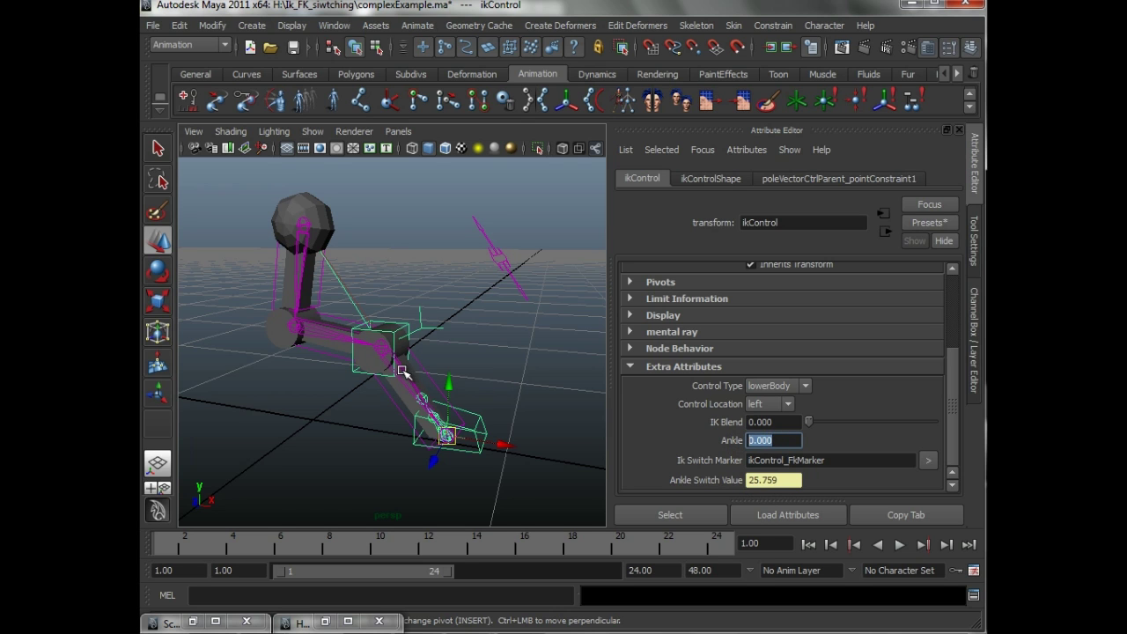
right_click_drag(403, 374, 485, 382, "alt")
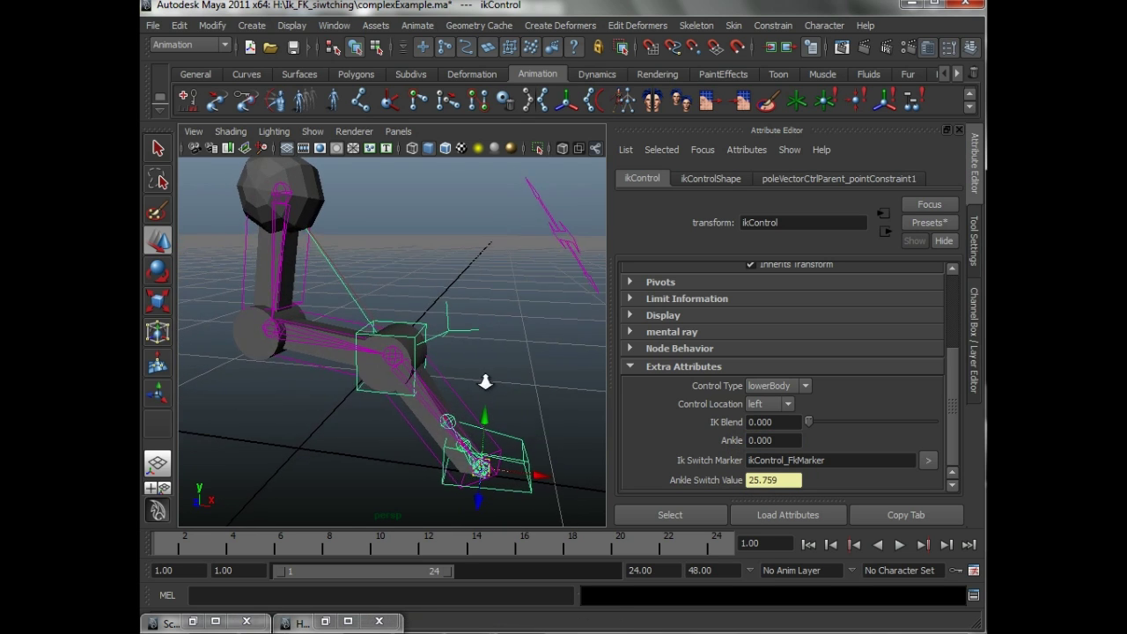
mouse_move(485, 381)
left_mouse_down("alt")
mouse_move(448, 372)
mouse_move(443, 382)
mouse_move(440, 350)
mouse_move(430, 380)
mouse_move(466, 378)
mouse_move(491, 400)
mouse_move(438, 447)
mouse_move(444, 405)
mouse_move(489, 401)
left_mouse_up("alt")
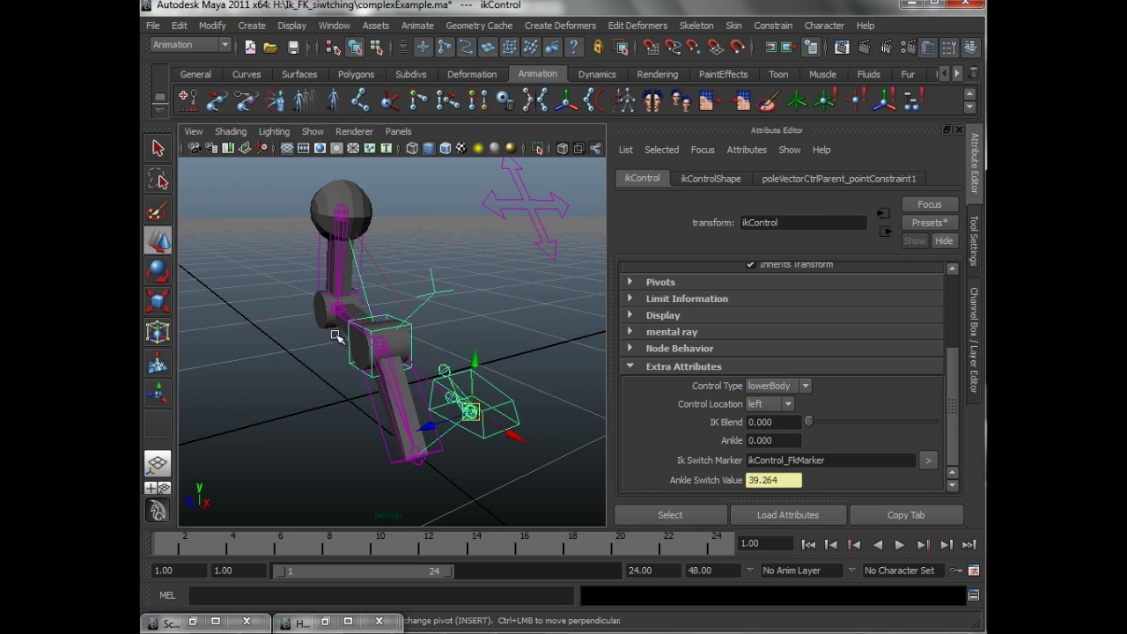
Reselect the ikControl foot control and show its Channel Box values again
left_click(335, 335)
left_click_drag(519, 402, 521, 405)
left_click(974, 313)
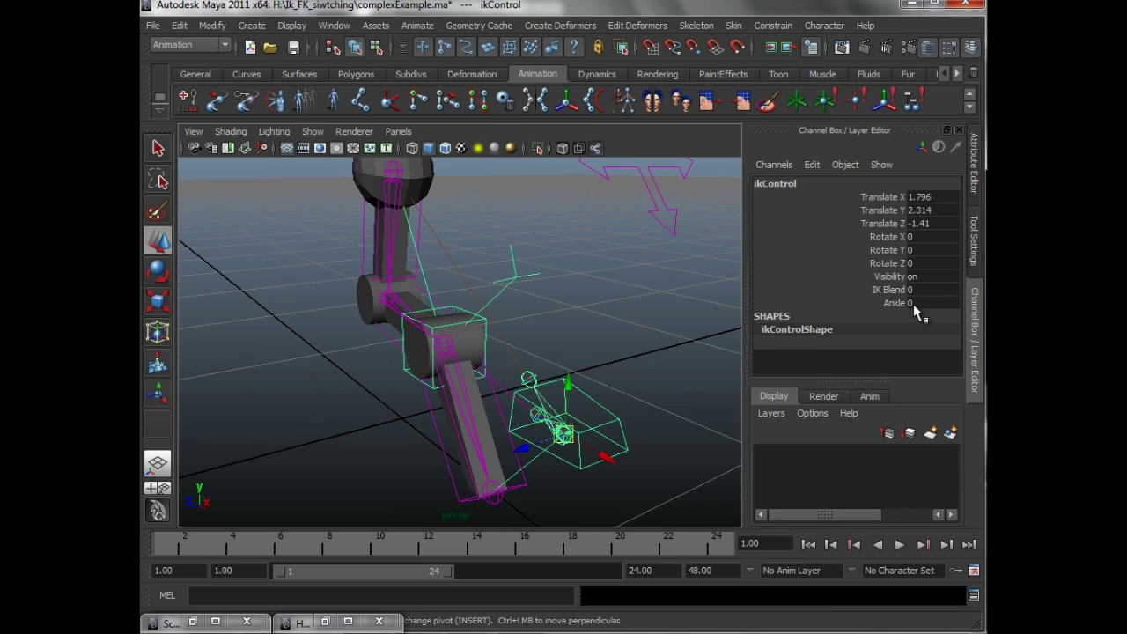
With joint2_fk_CTRL selected, rerun DoubleHelix_IkFkSwitch() from the MEL command line
left_click(387, 342)
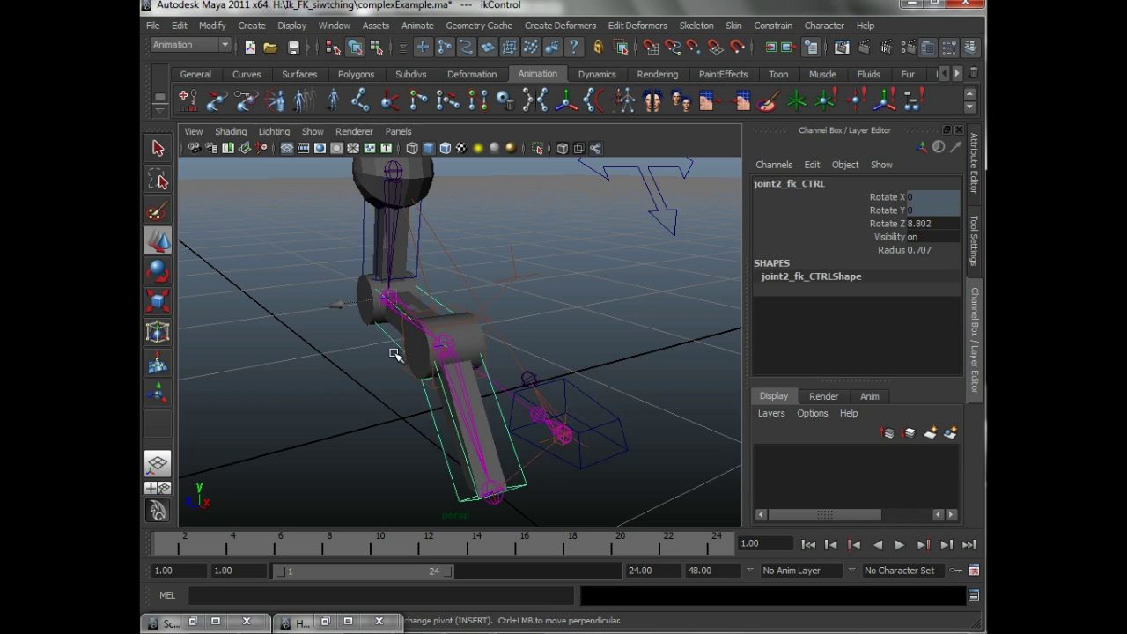
left_click(335, 594)
type("getAttr \"ikControl.ankle_switchValue\"")
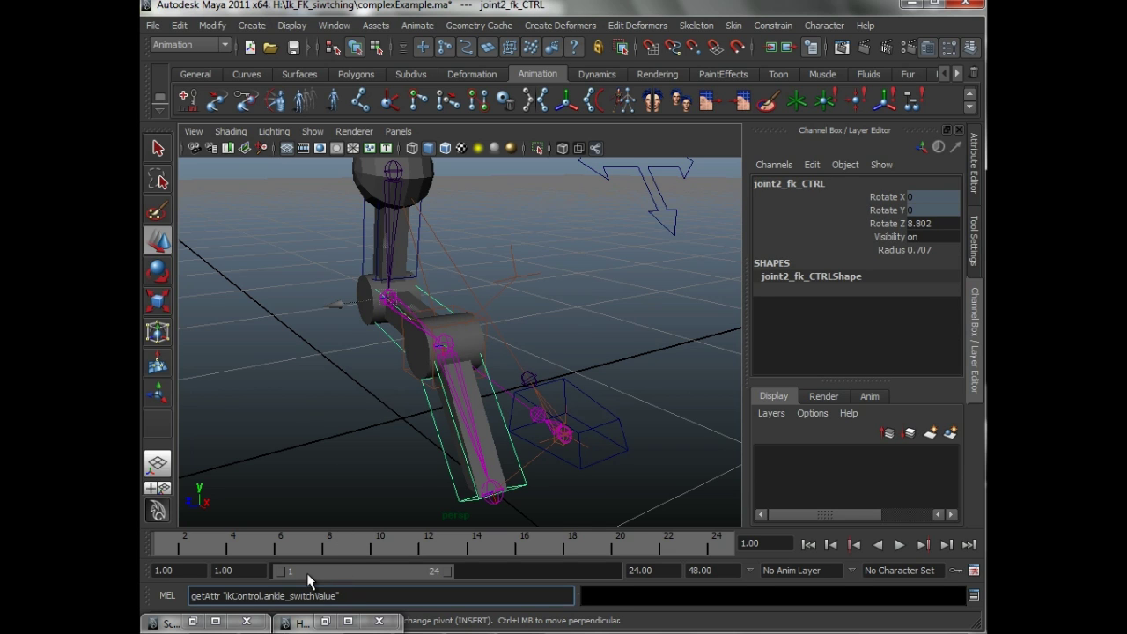
key("Up")
key("Return")
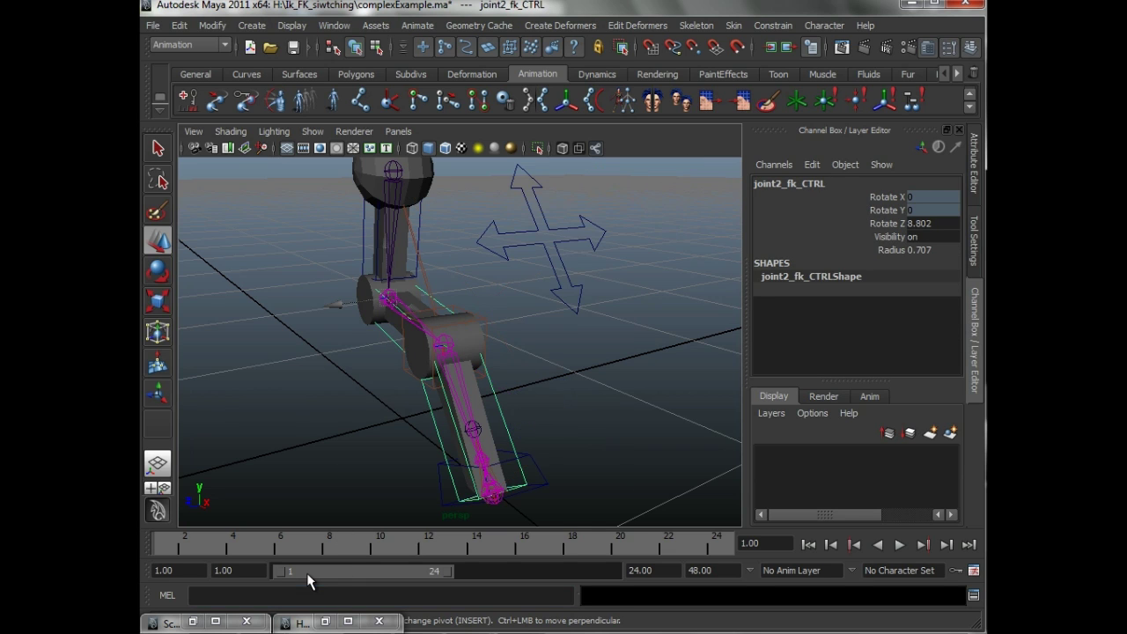
left_click_drag(417, 346, 576, 319, "alt")
Orbit around the bent FK leg and select joint1_fk_CTRL (Rotate 4.386, -0.298, -15.582)
right_click_drag(458, 307, 519, 320, "alt")
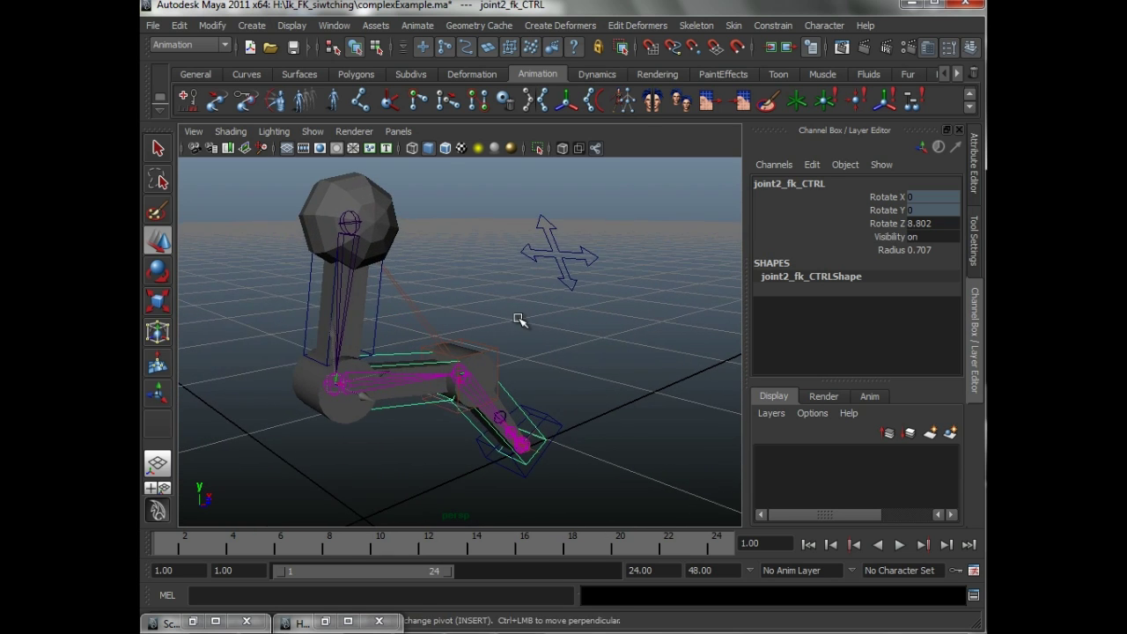
left_click_drag(519, 320, 559, 294, "alt")
left_click_drag(445, 289, 458, 294, "alt")
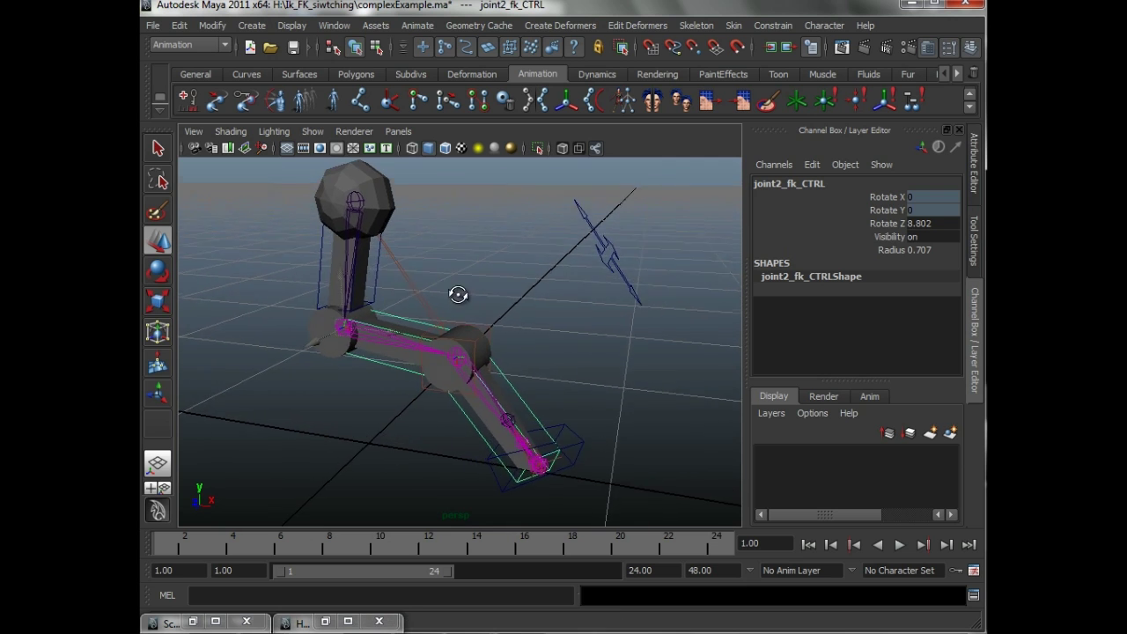
left_click_drag(540, 283, 364, 276, "alt")
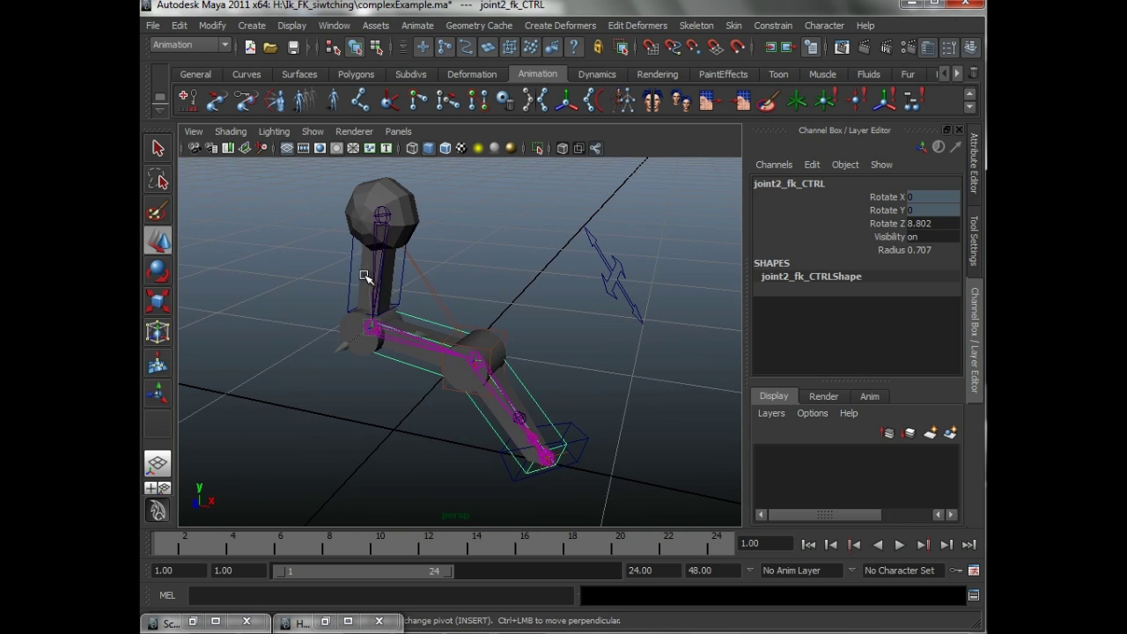
left_click(351, 275)
mouse_move(506, 322)
left_mouse_down("alt")
mouse_move(441, 322)
mouse_move(498, 340)
mouse_move(478, 329)
mouse_move(464, 341)
mouse_move(481, 343)
mouse_move(483, 329)
mouse_move(485, 354)
mouse_move(519, 365)
mouse_move(501, 337)
mouse_move(523, 322)
mouse_move(506, 337)
mouse_move(483, 333)
mouse_move(538, 329)
mouse_move(427, 322)
mouse_move(533, 319)
mouse_move(466, 331)
mouse_move(484, 325)
left_mouse_up("alt")
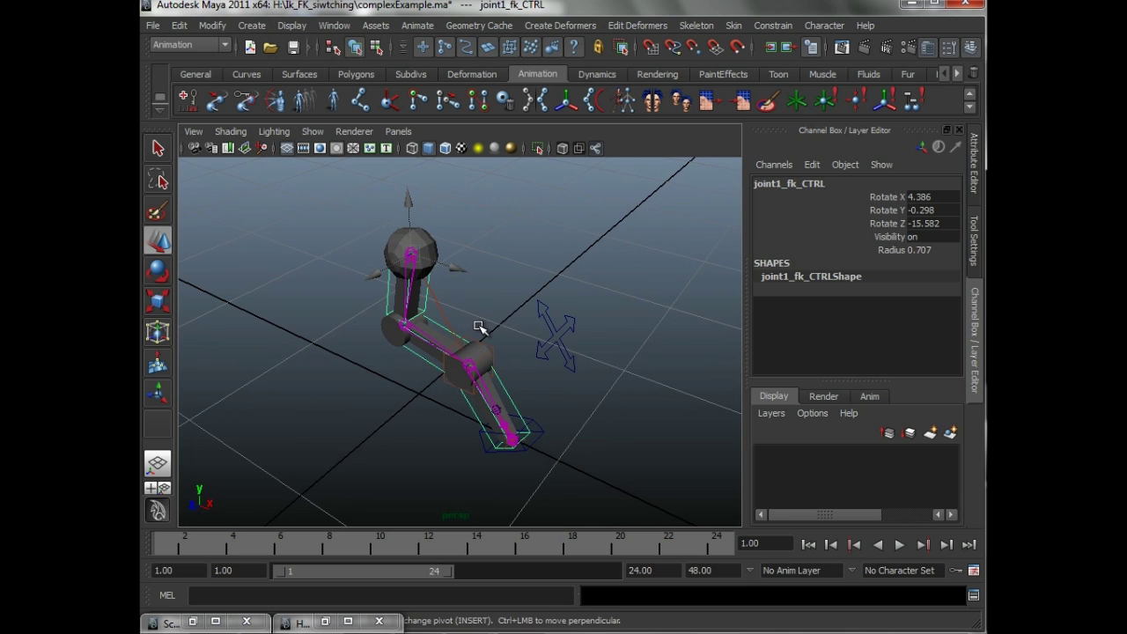